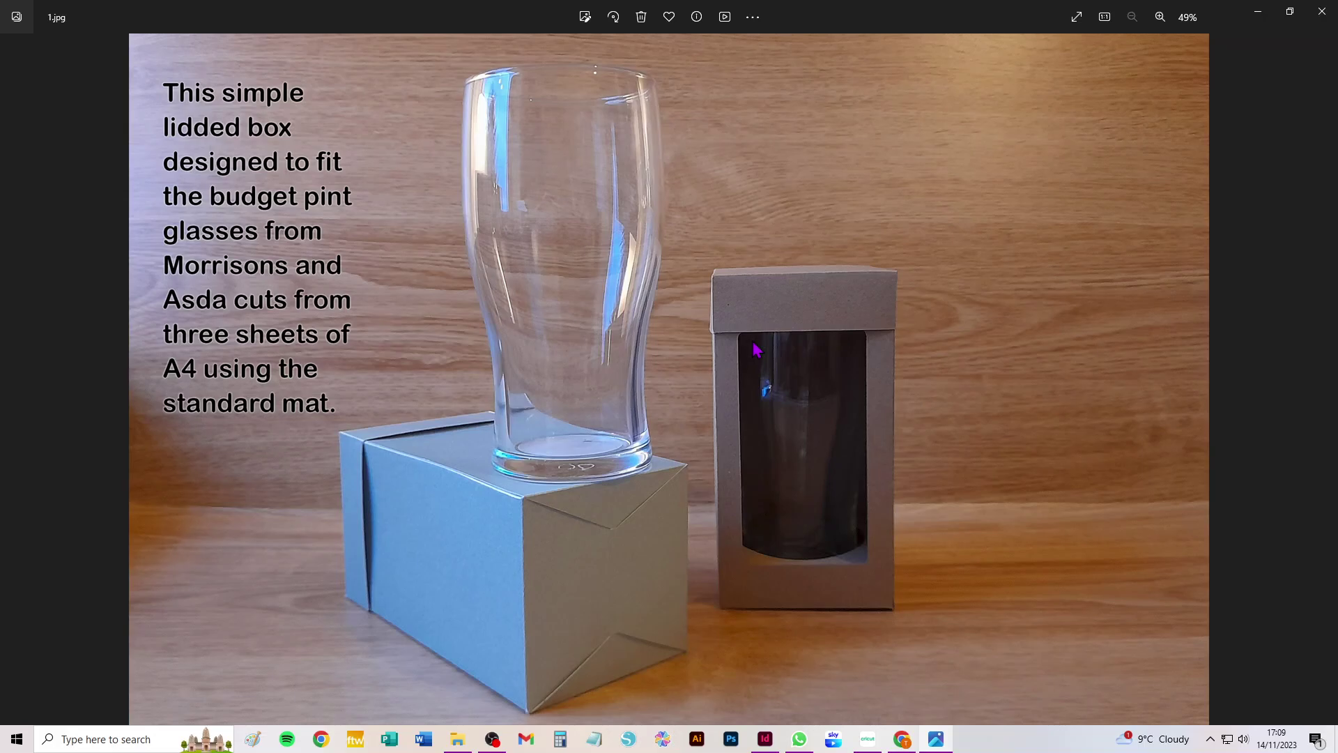
Advance the Photos viewer to the next finished-box photo, 4.jpg.
{"action": "mouse_move", "coordinate": [1220, 394]}
{"action": "left_click", "coordinate": [1324, 382]}
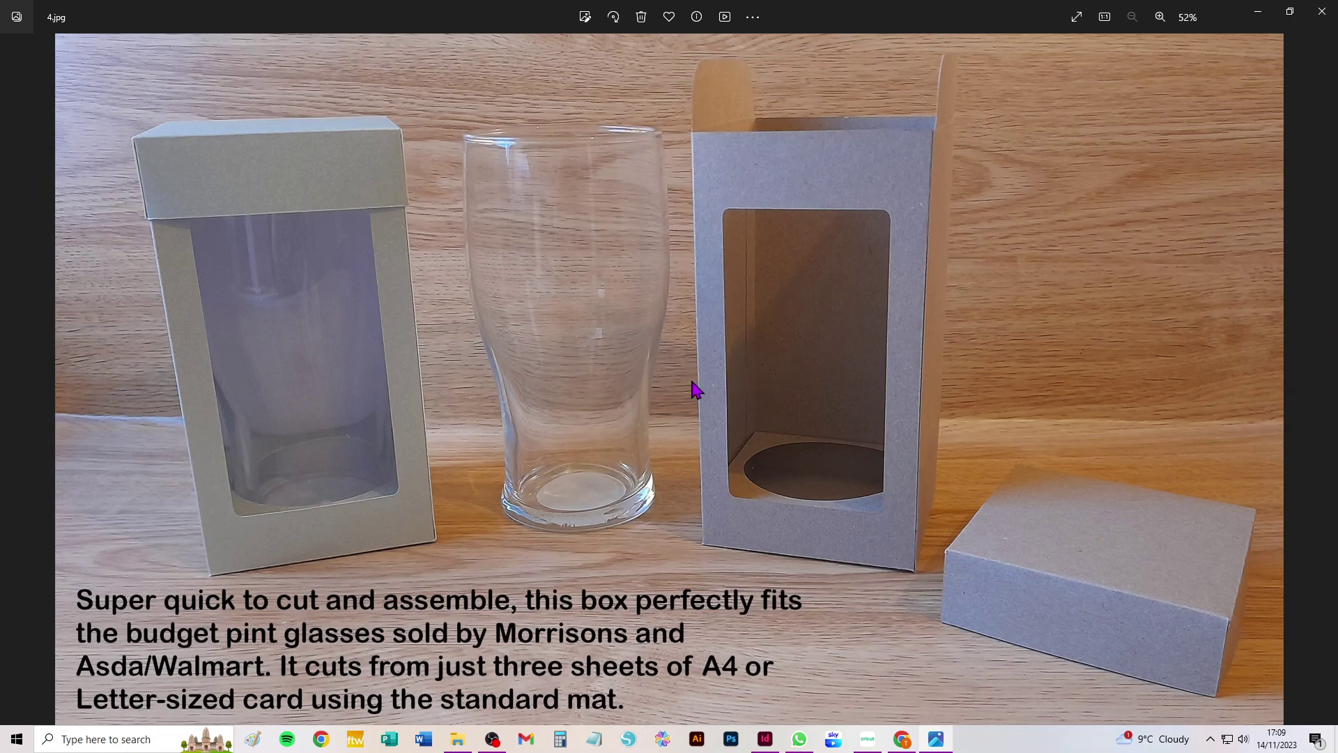
Show the two-boxed-glasses photo, then place the pint-glass box upload on the Design Space canvas.
{"action": "left_click", "coordinate": [1325, 381]}
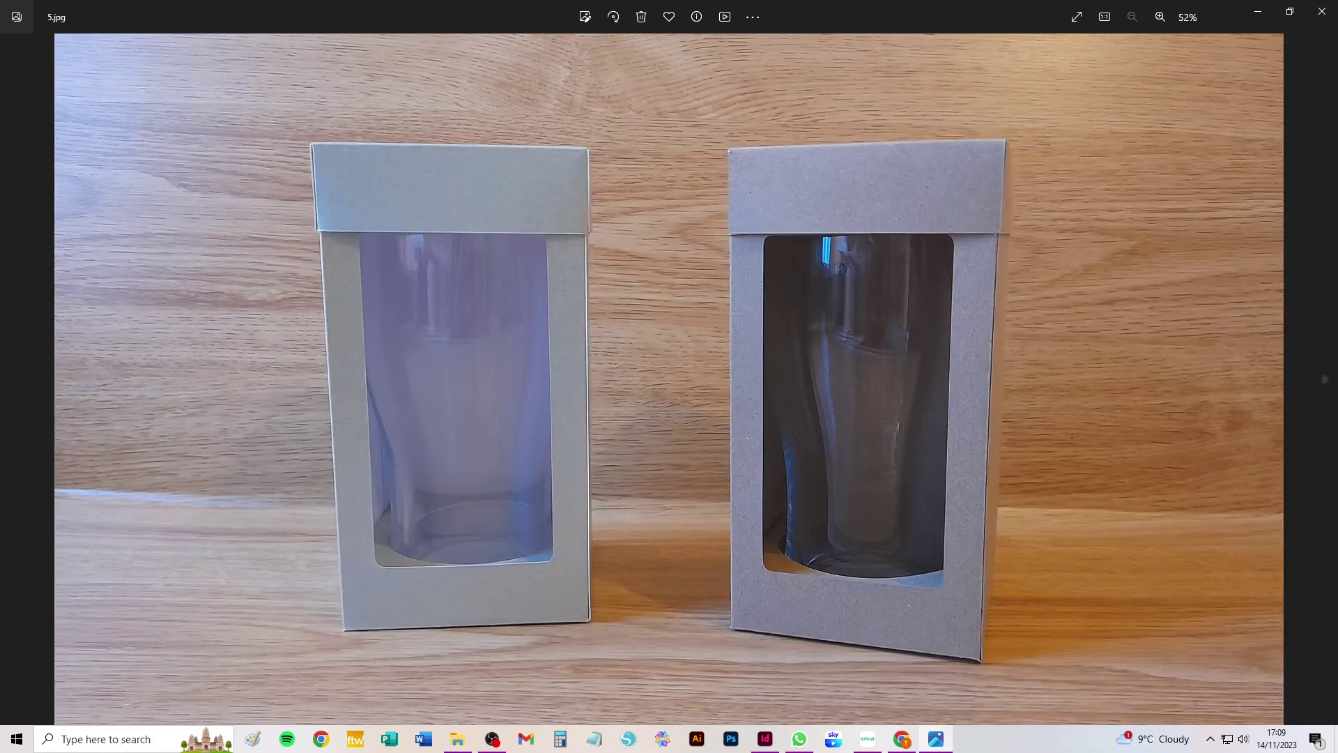
{"action": "left_click", "coordinate": [876, 743]}
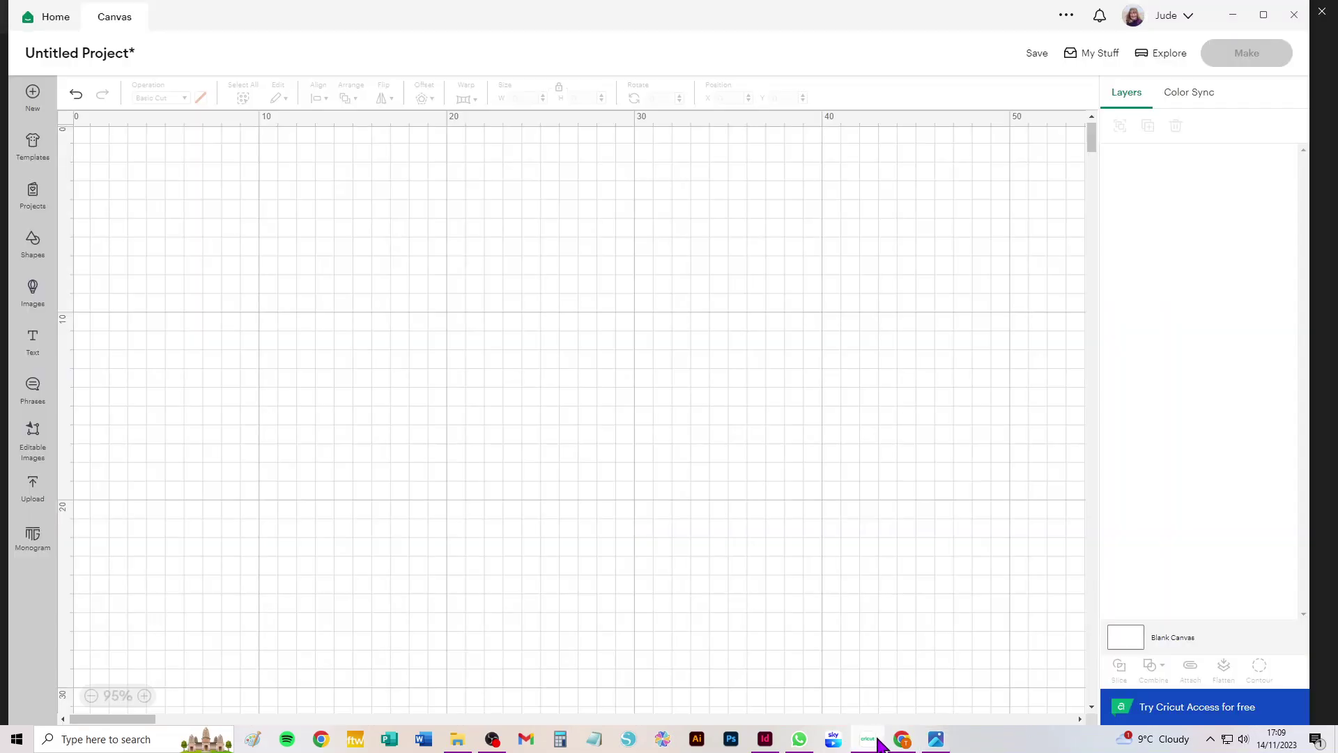
{"action": "left_click", "coordinate": [31, 486]}
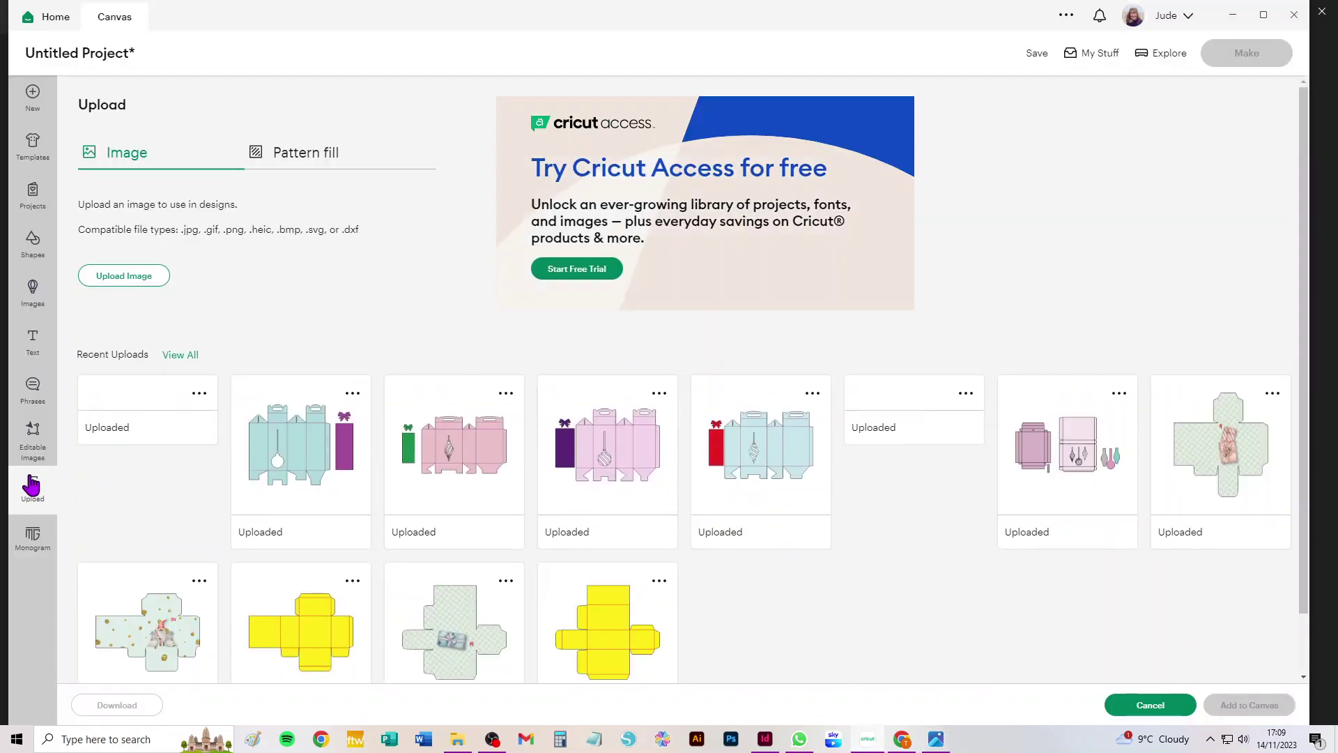
{"action": "left_click", "coordinate": [146, 446]}
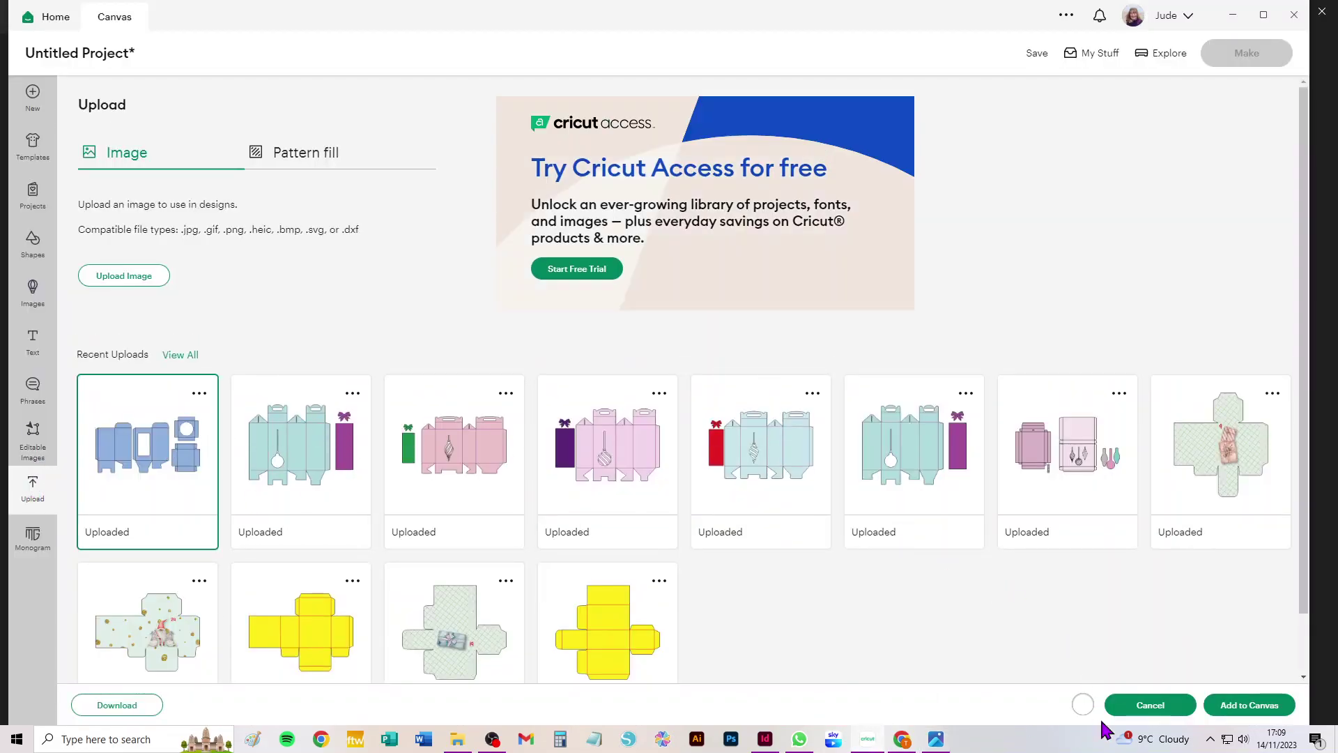
{"action": "left_click", "coordinate": [1267, 690]}
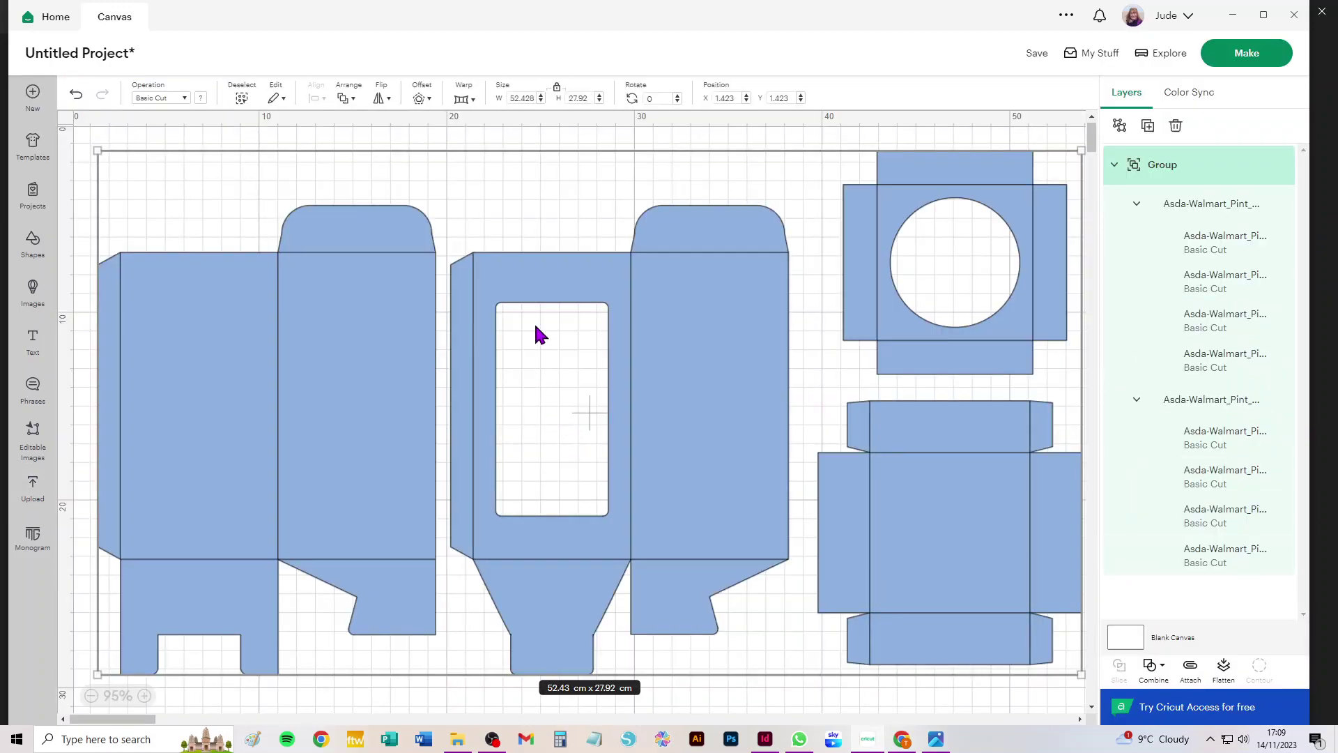
{"action": "left_click_drag", "start_coordinate": [715, 395], "coordinate": [703, 391]}
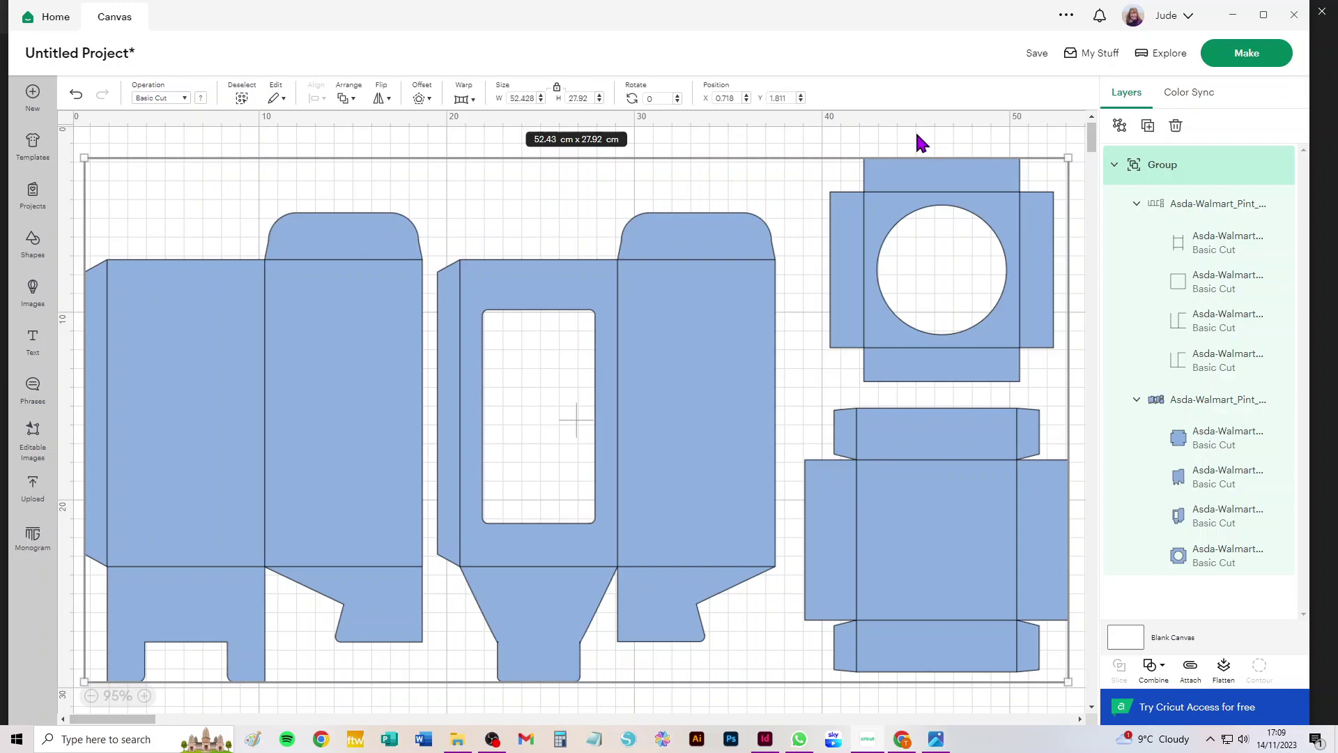
Set the fold-line layer group's operation to Score so the folds appear dashed.
{"action": "left_click", "coordinate": [1193, 204]}
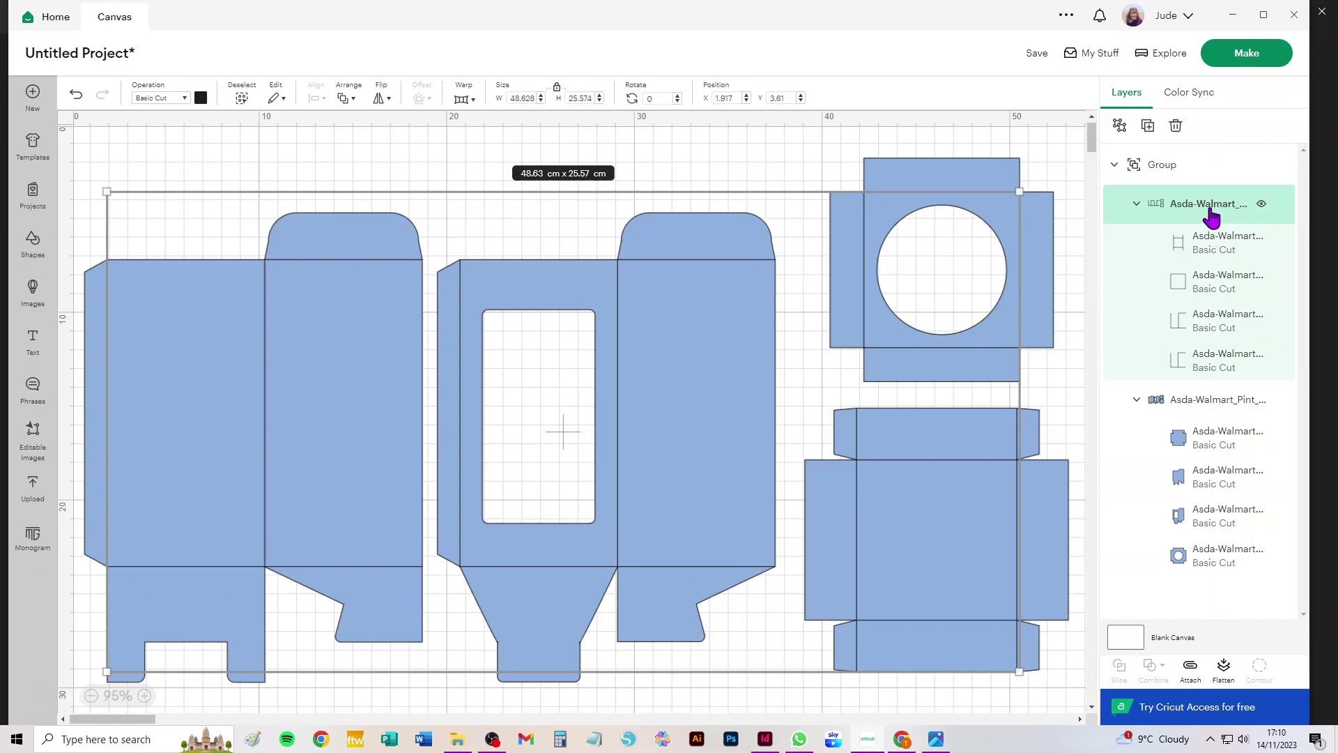
{"action": "left_click", "coordinate": [159, 99]}
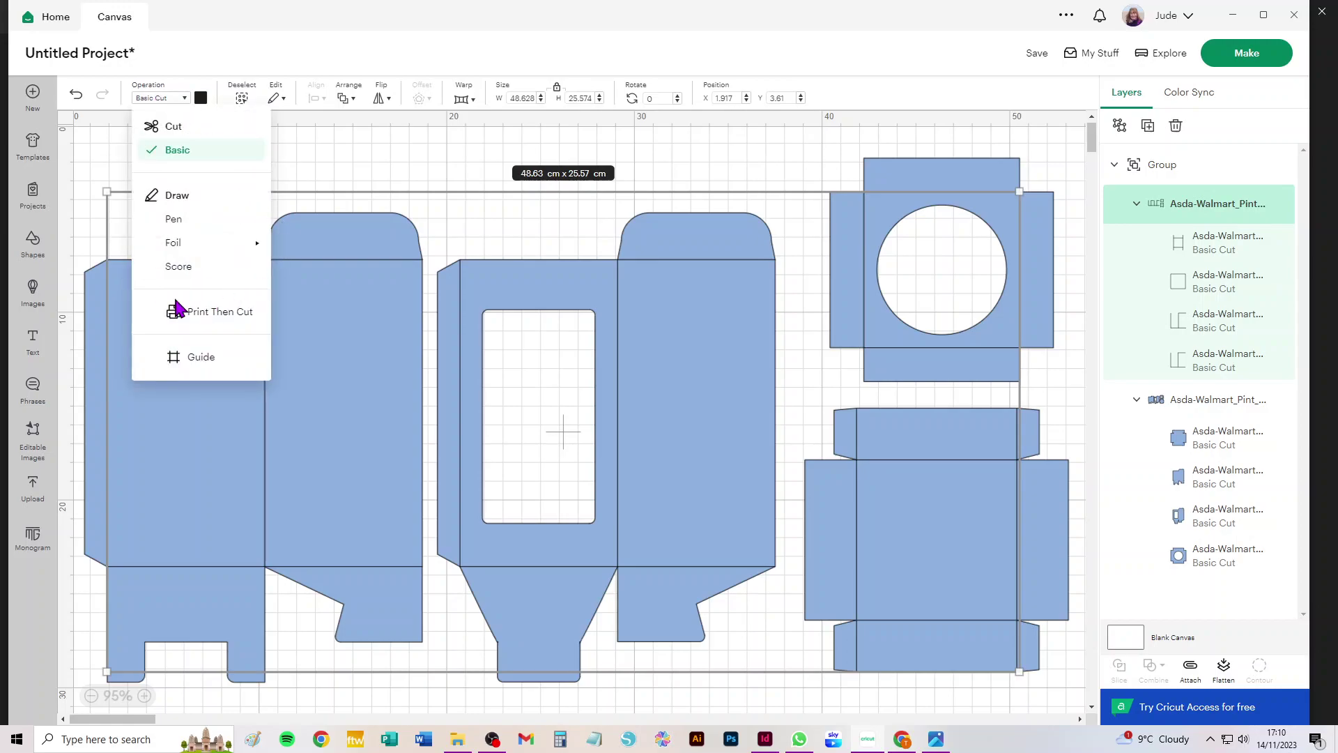
{"action": "left_click", "coordinate": [180, 267]}
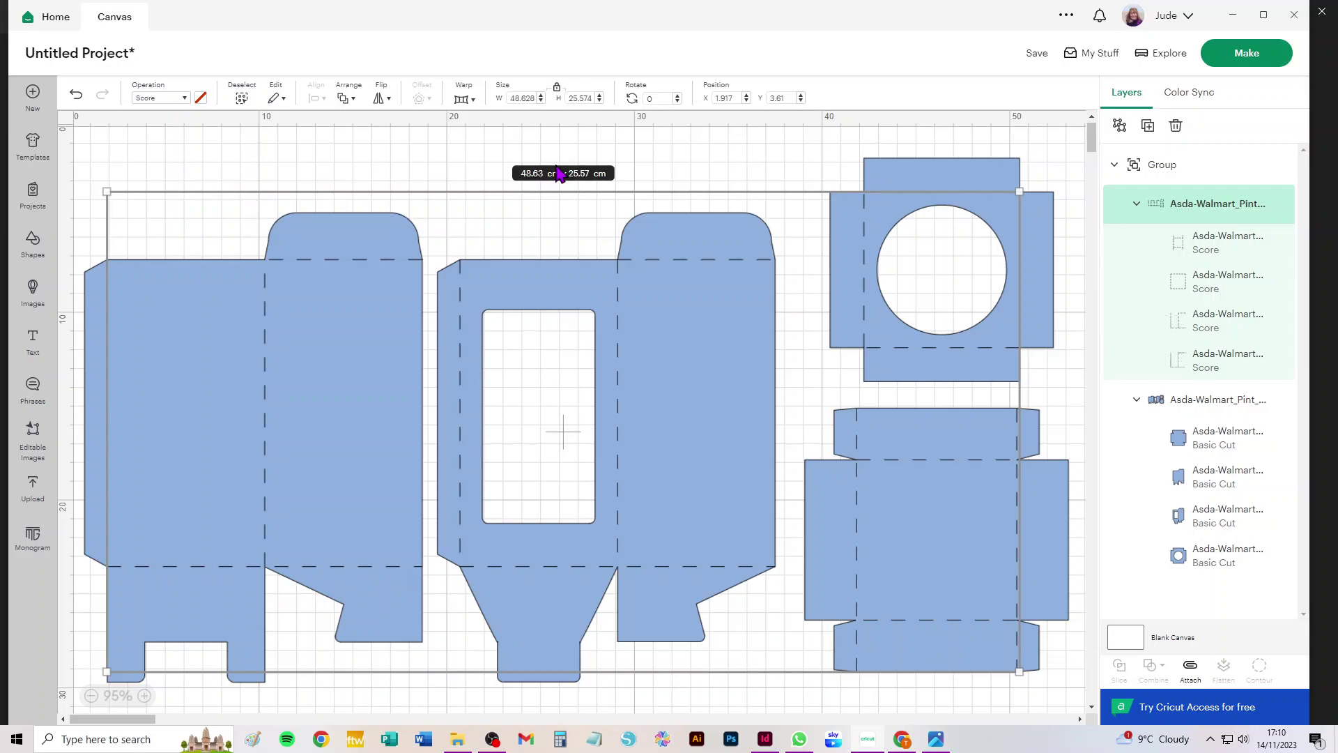
Ungroup the design, its score-line subgroup and cut-piece subgroup into eight separate layers.
{"action": "left_click", "coordinate": [744, 154]}
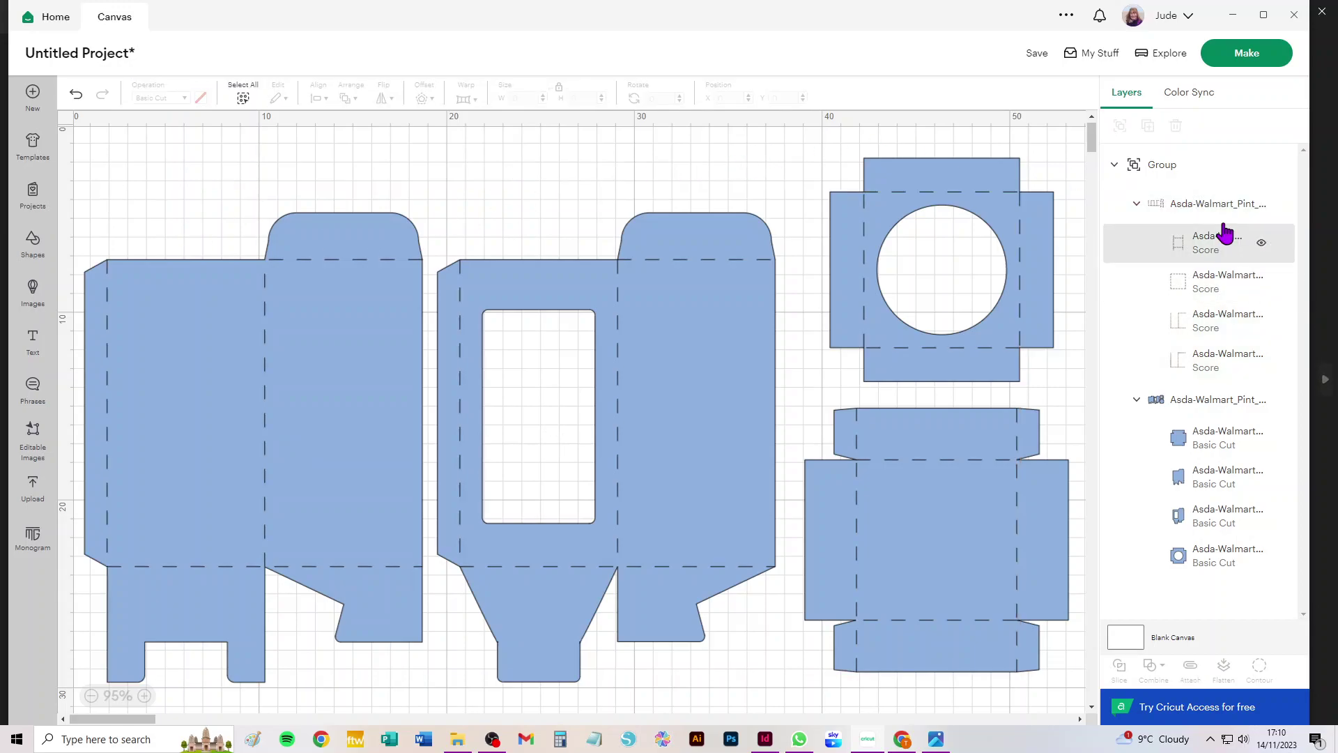
{"action": "left_click", "coordinate": [1208, 203]}
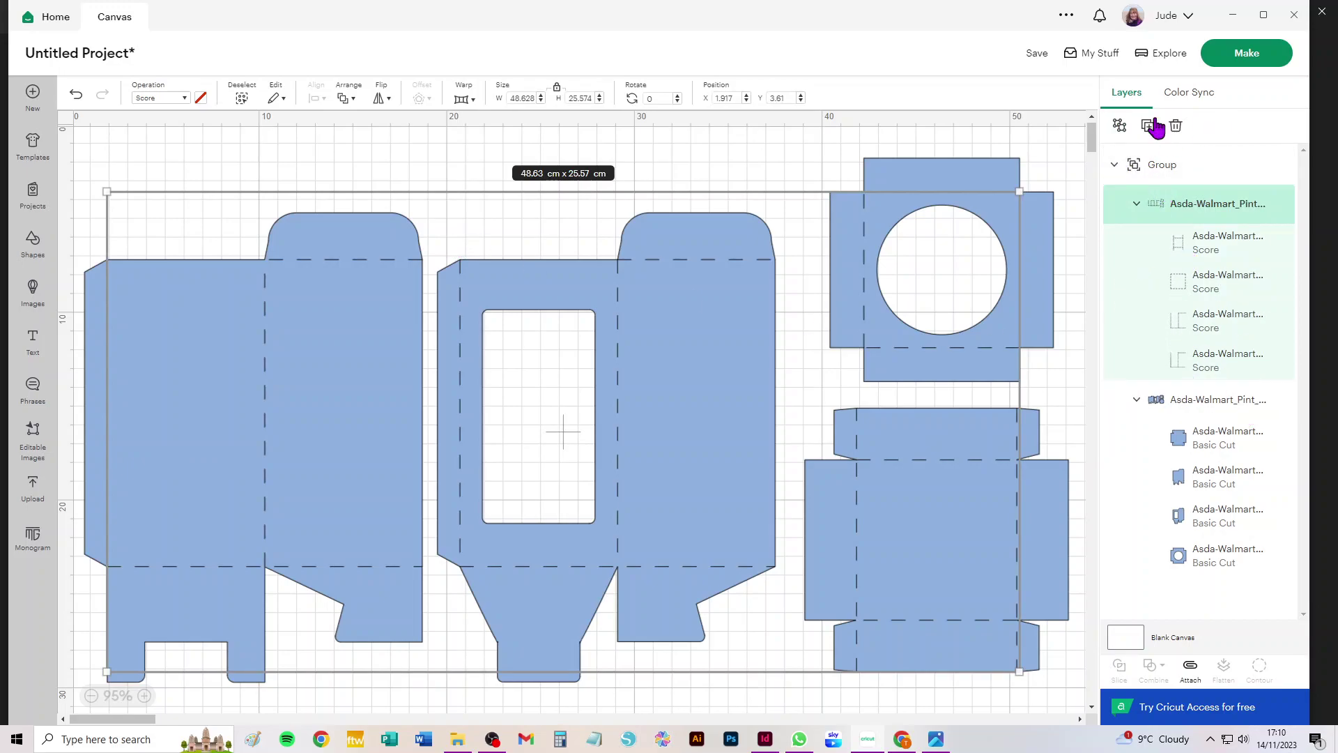
{"action": "left_click", "coordinate": [1119, 127]}
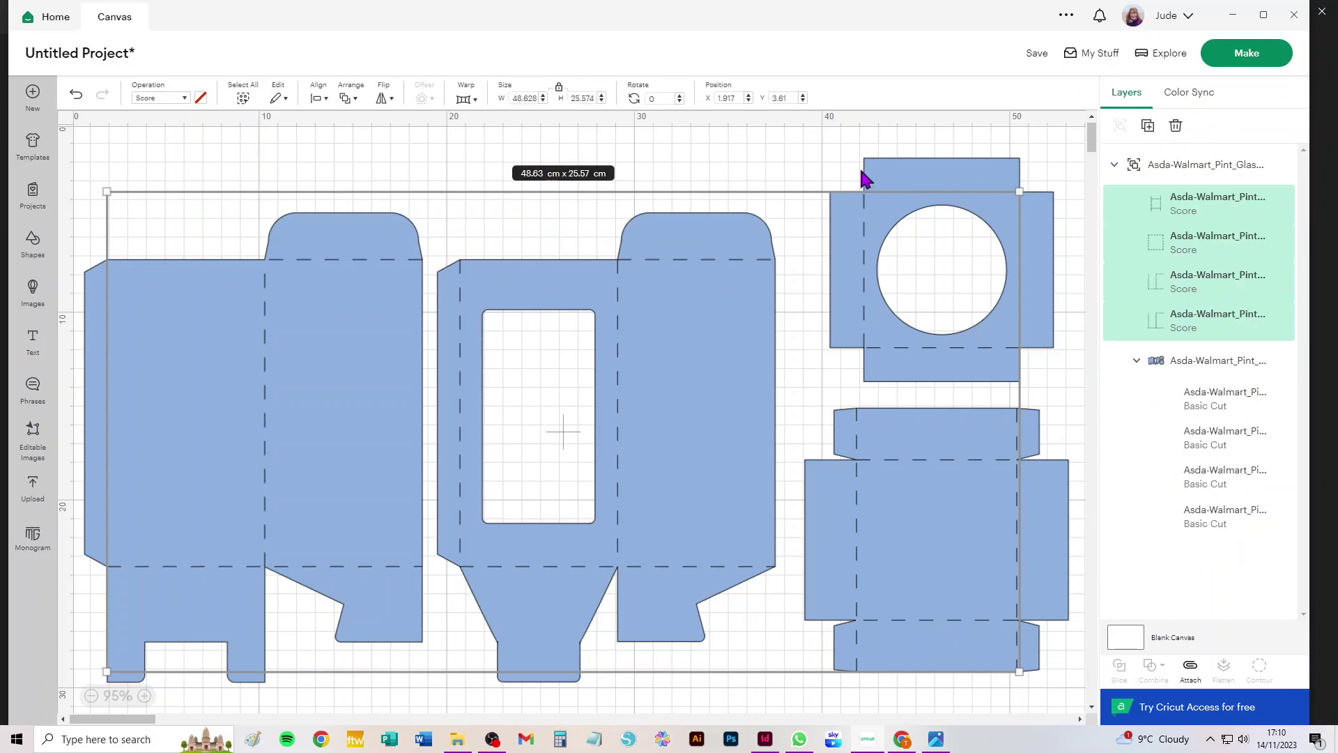
{"action": "left_click", "coordinate": [1206, 366]}
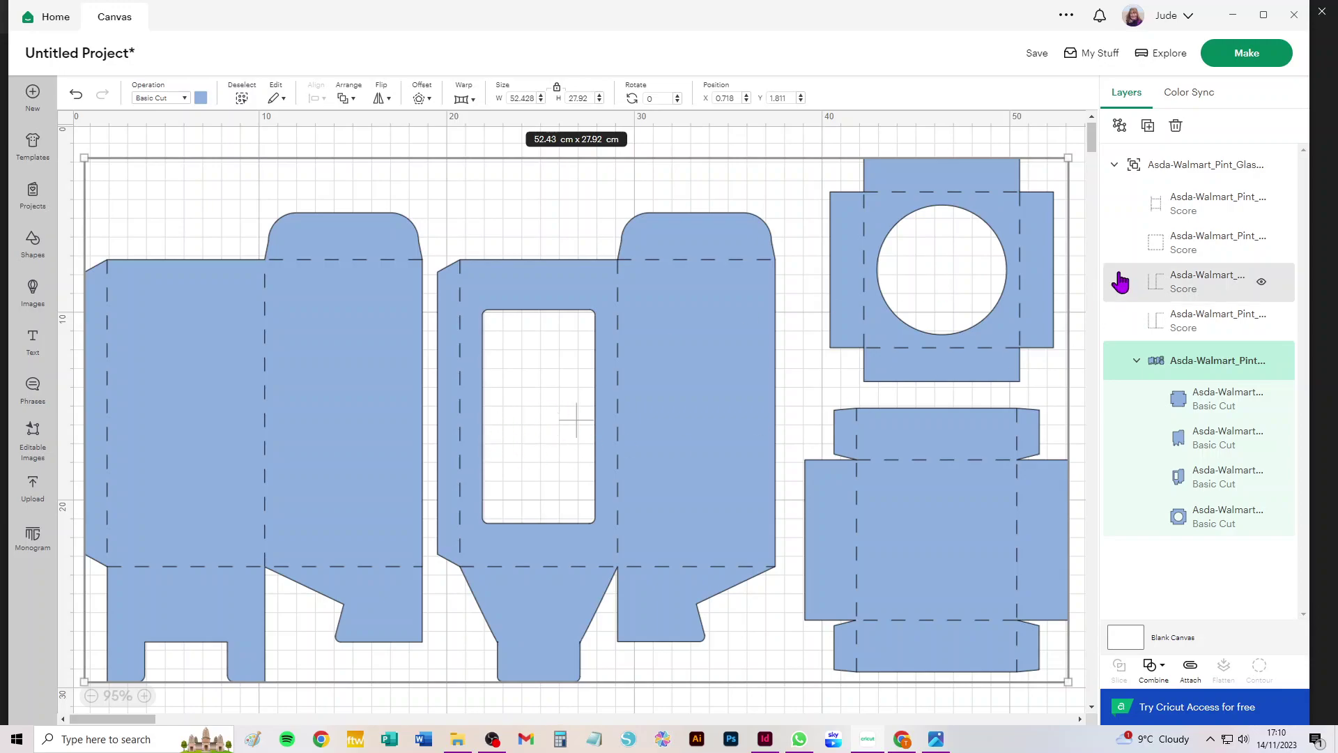
{"action": "left_click", "coordinate": [1120, 126]}
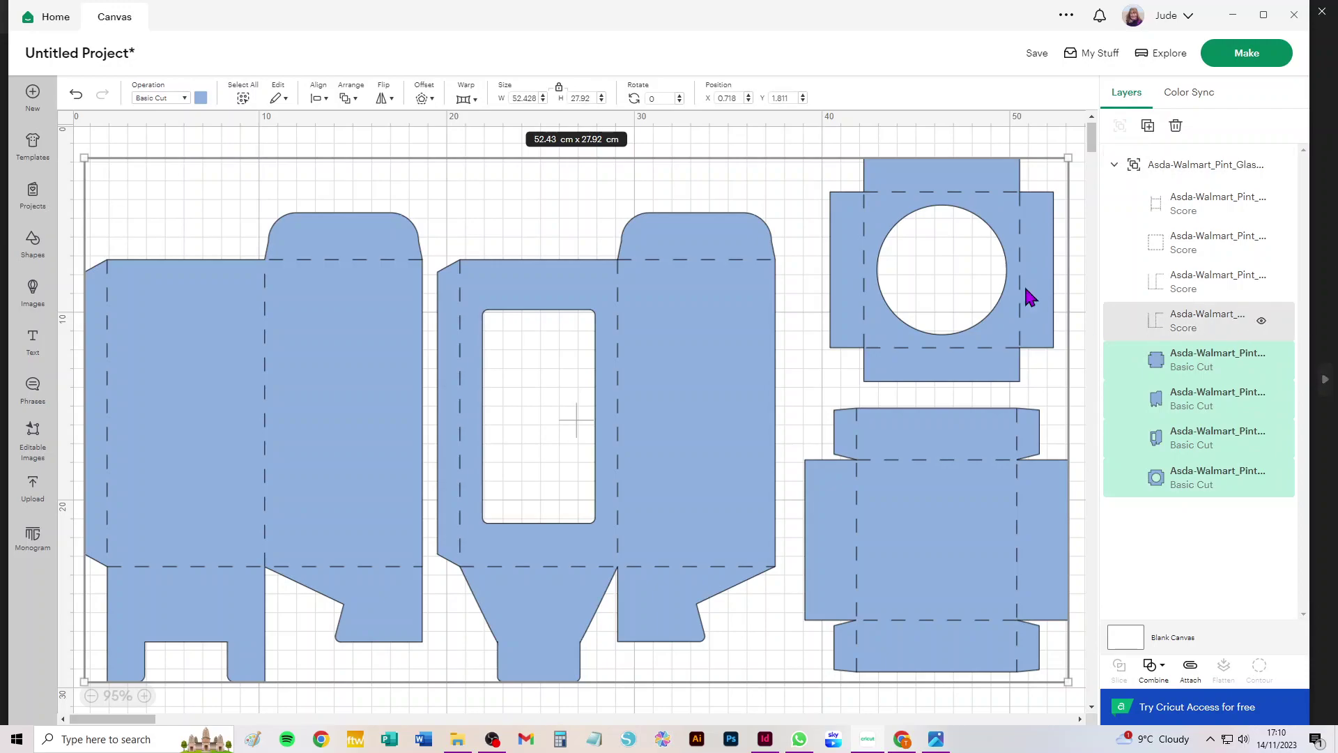
{"action": "left_click", "coordinate": [1191, 169]}
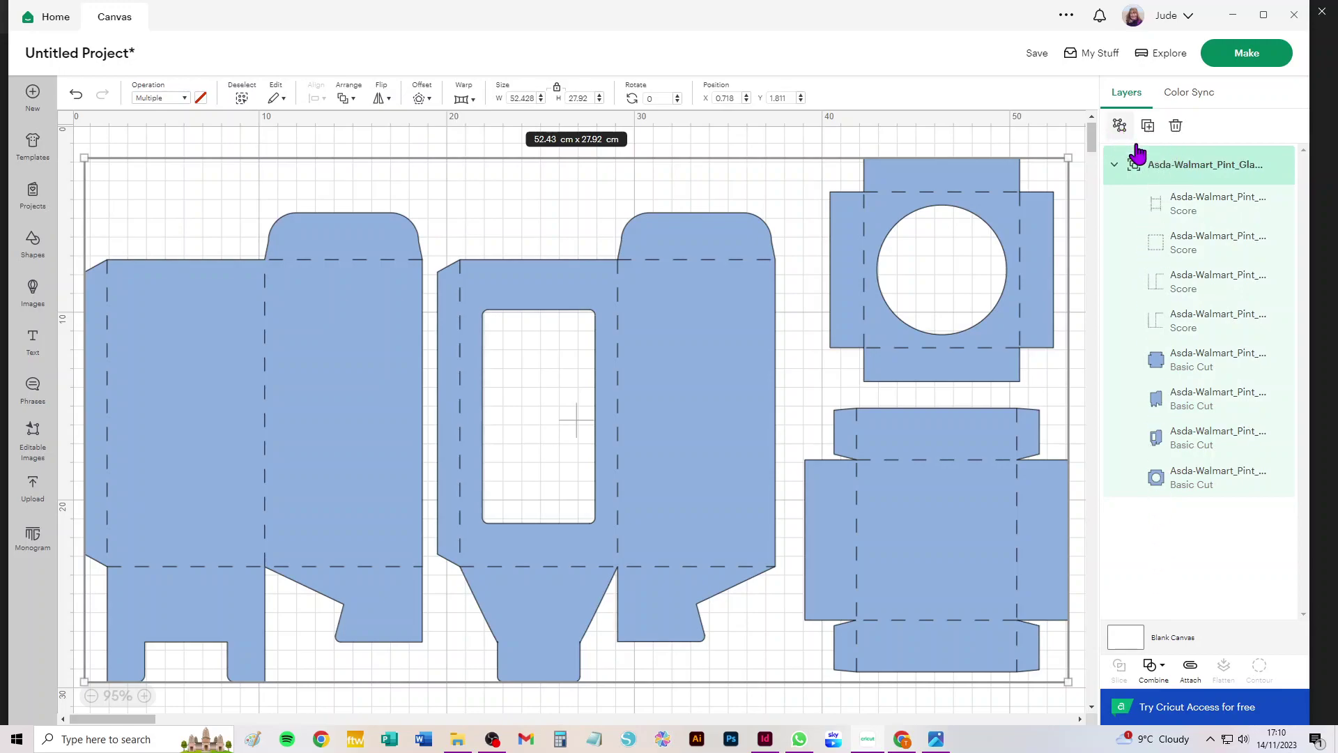
{"action": "left_click", "coordinate": [1119, 126]}
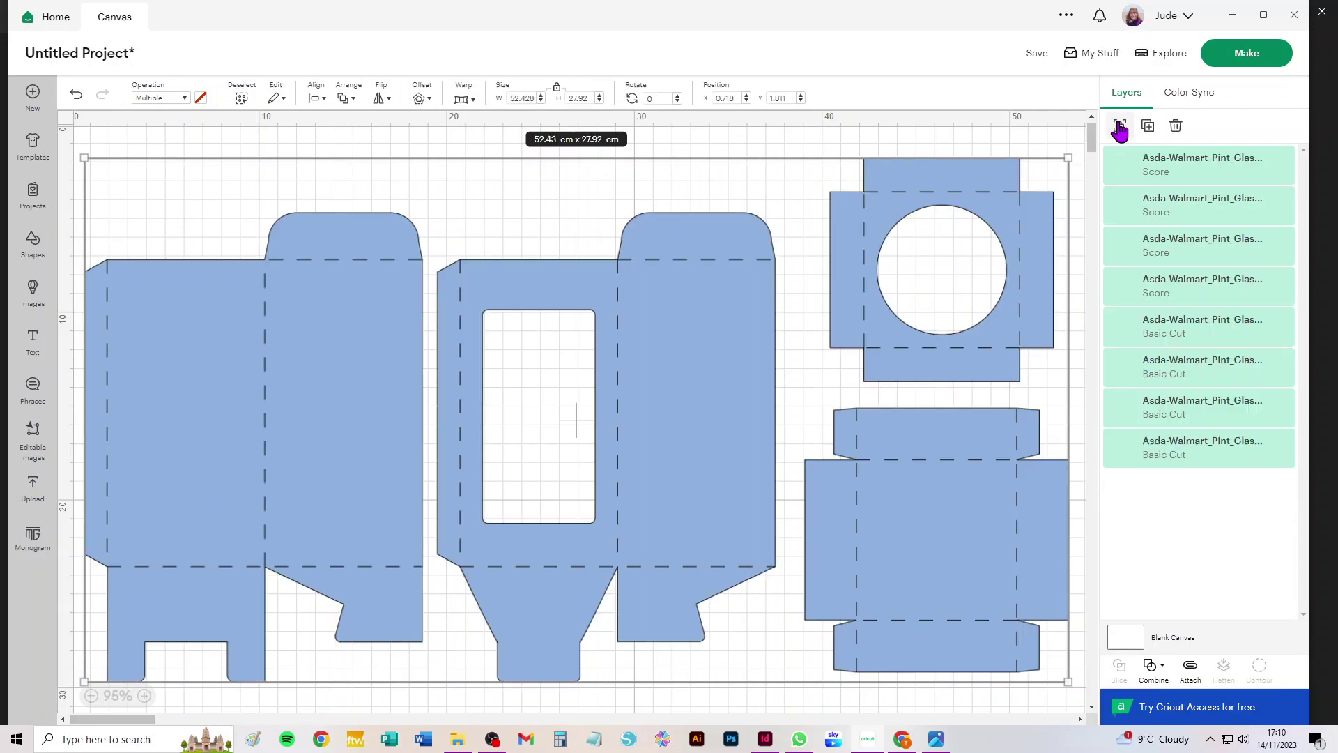
Attach score lines to the first long piece, the middle window piece and the round-window piece.
{"action": "left_click", "coordinate": [264, 148]}
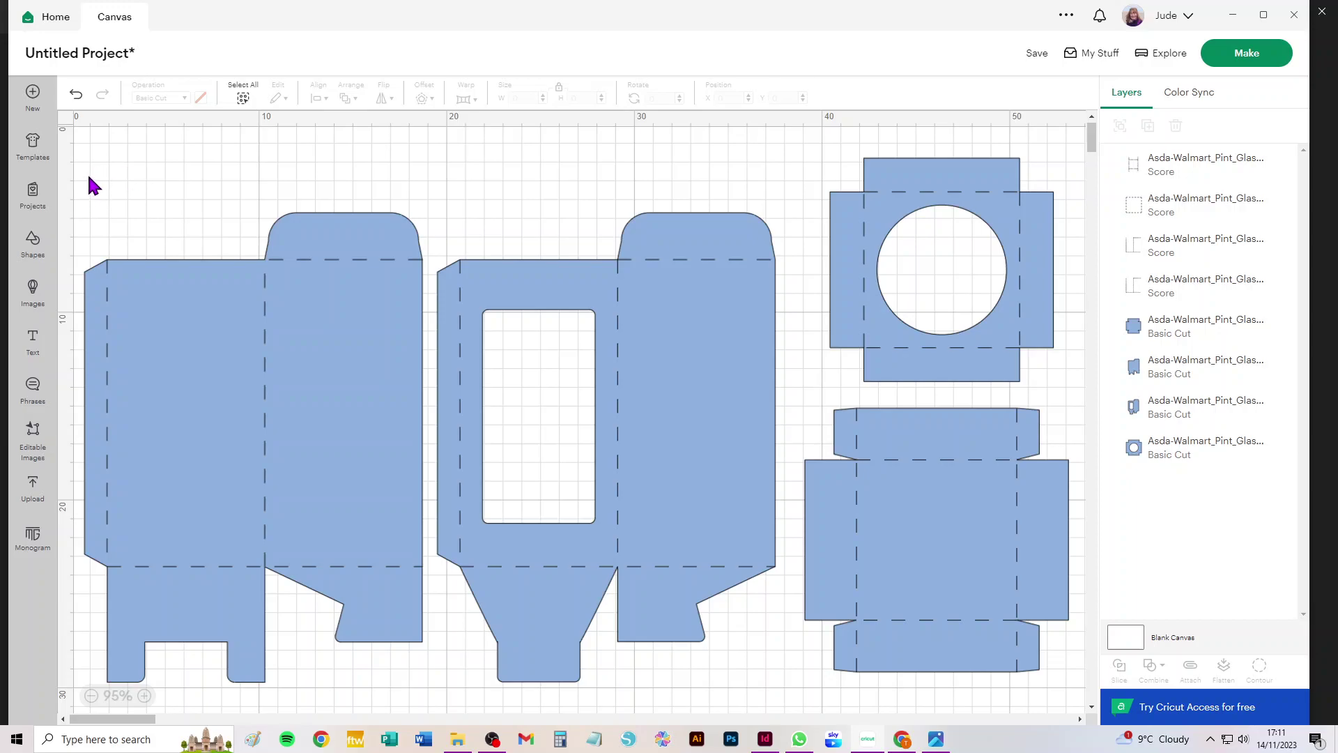
{"action": "left_click_drag", "start_coordinate": [88, 175], "coordinate": [403, 701]}
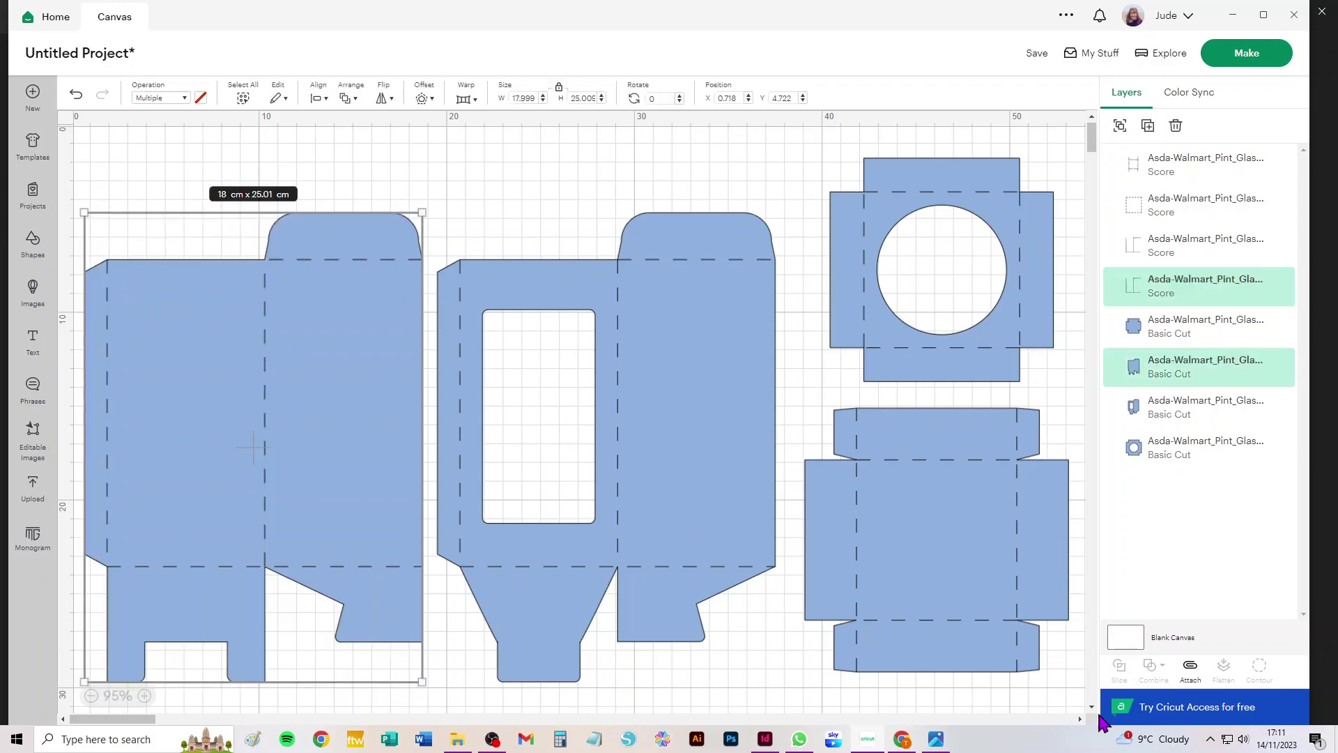
{"action": "left_click", "coordinate": [1189, 669]}
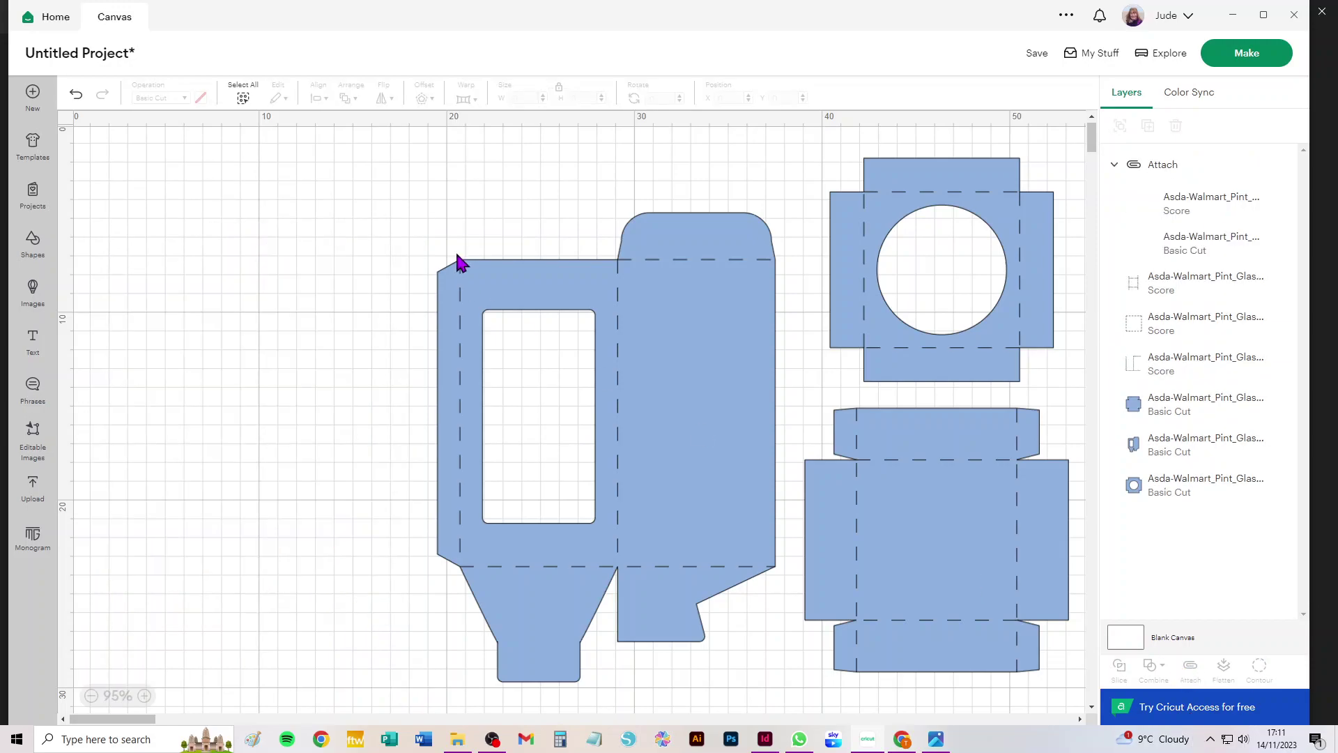
{"action": "left_click_drag", "start_coordinate": [458, 160], "coordinate": [761, 705]}
{"action": "left_click", "coordinate": [1189, 667]}
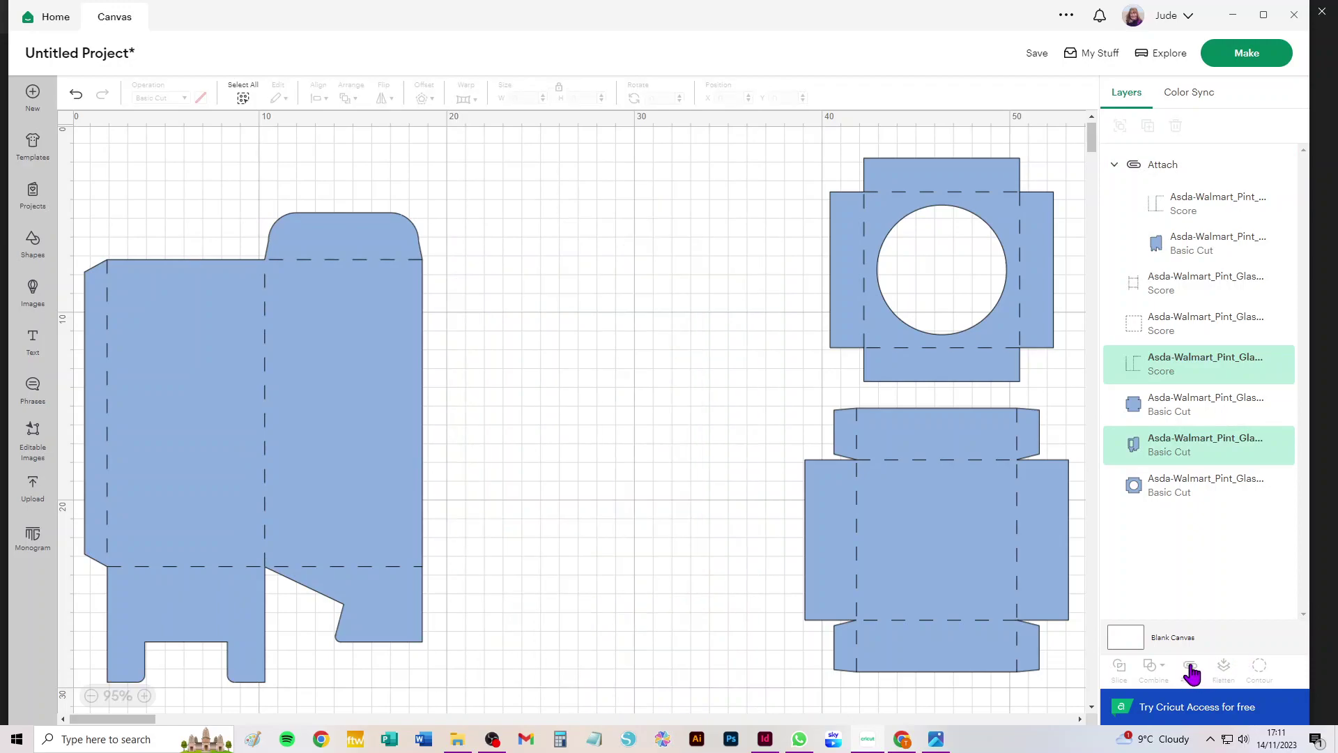
{"action": "left_click_drag", "start_coordinate": [1064, 141], "coordinate": [822, 366]}
{"action": "left_click", "coordinate": [1190, 668]}
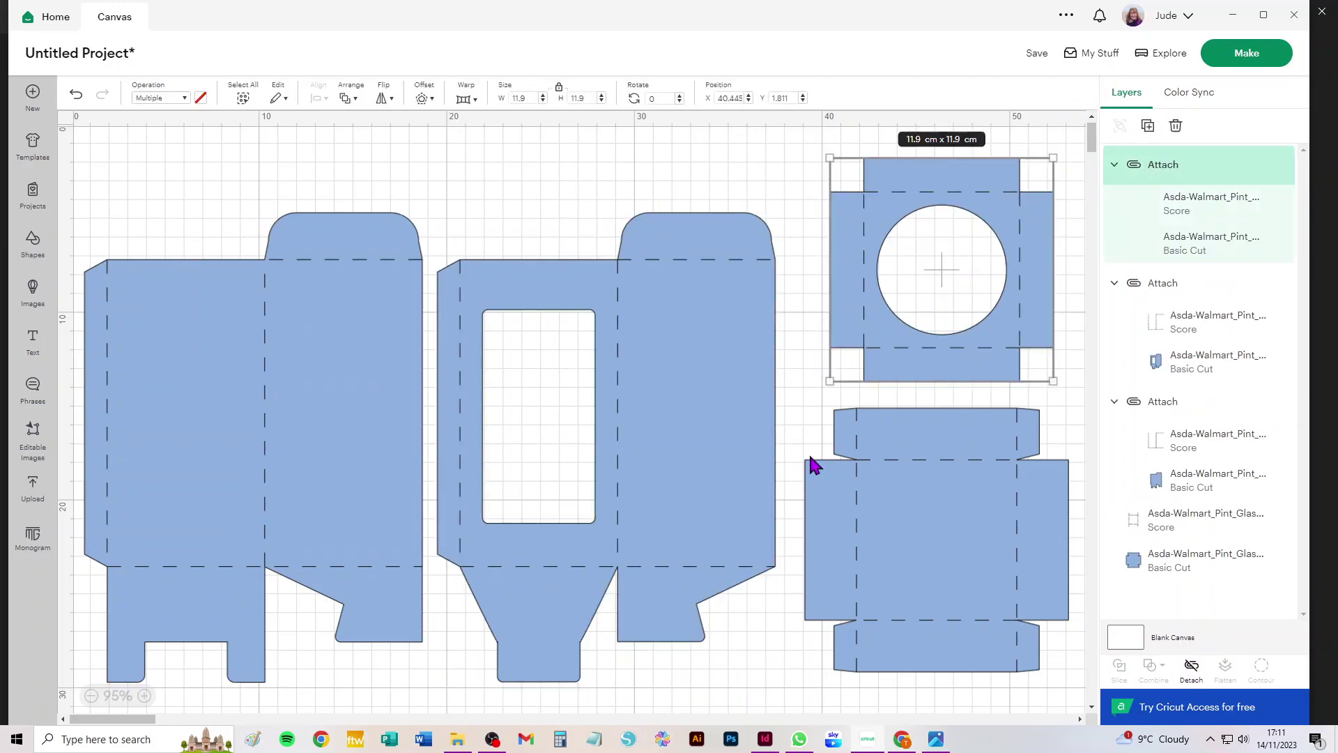
Nudge the three attached pieces into place and select the square bottom piece with its score lines.
{"action": "left_click_drag", "start_coordinate": [316, 322], "coordinate": [284, 314]}
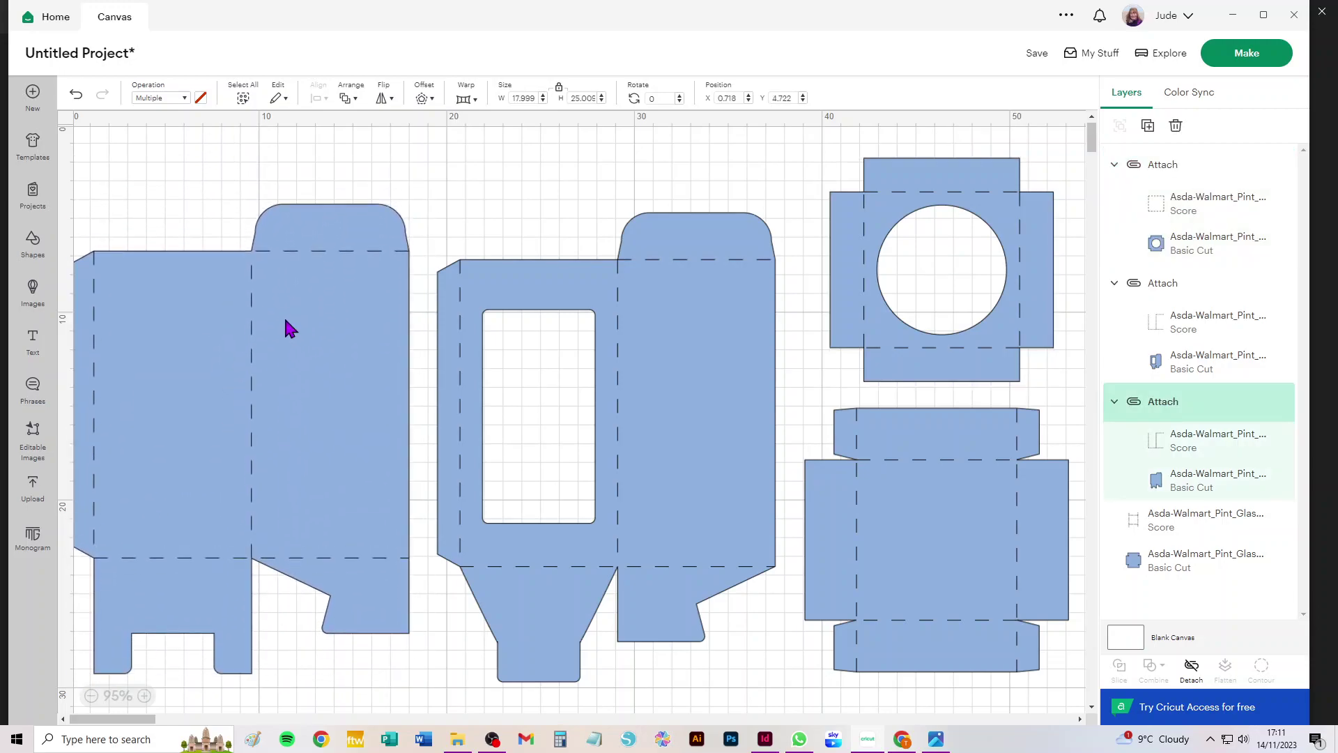
{"action": "left_click_drag", "start_coordinate": [725, 364], "coordinate": [699, 337]}
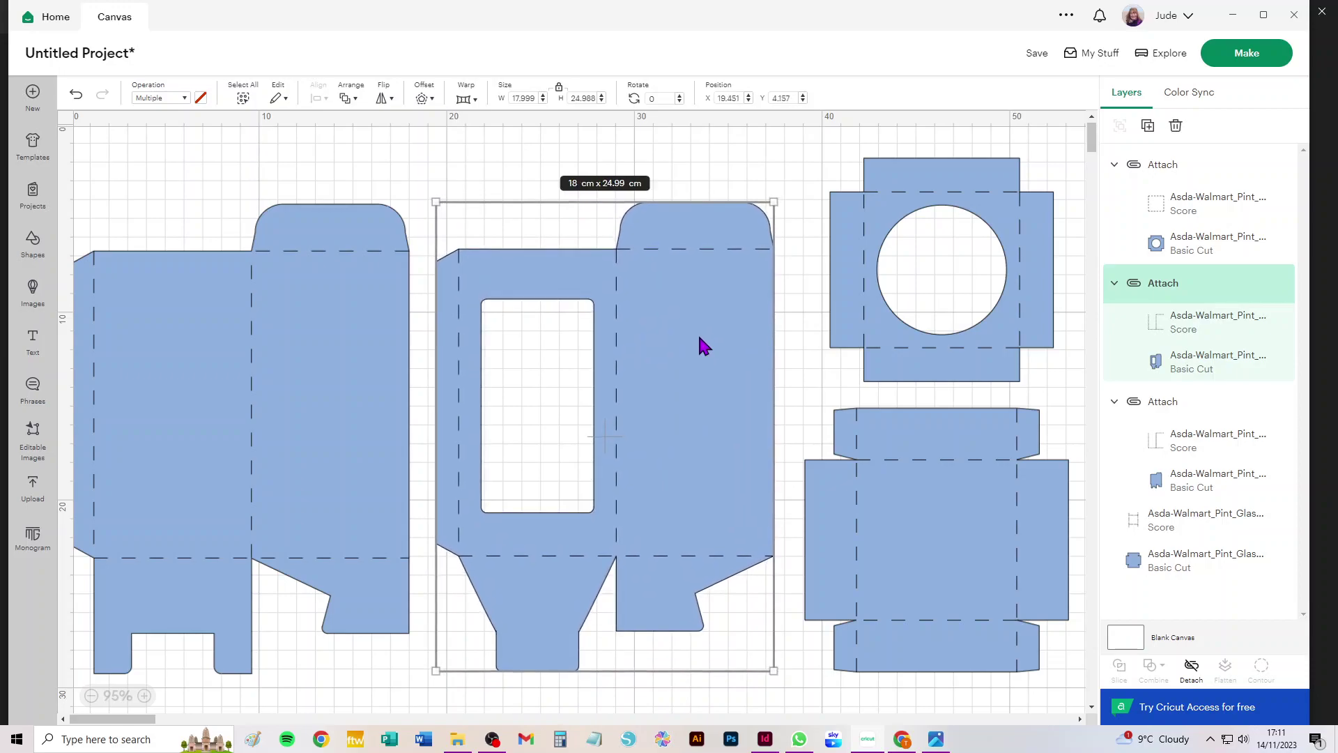
{"action": "mouse_move", "coordinate": [1024, 260]}
{"action": "left_mouse_down"}
{"action": "mouse_move", "coordinate": [1010, 236]}
{"action": "mouse_move", "coordinate": [1010, 249]}
{"action": "left_mouse_up"}
{"action": "left_click", "coordinate": [993, 709]}
{"action": "left_click", "coordinate": [880, 411]}
{"action": "scroll", "coordinate": [835, 706], "scroll_direction": "right", "scroll_amount": 15}
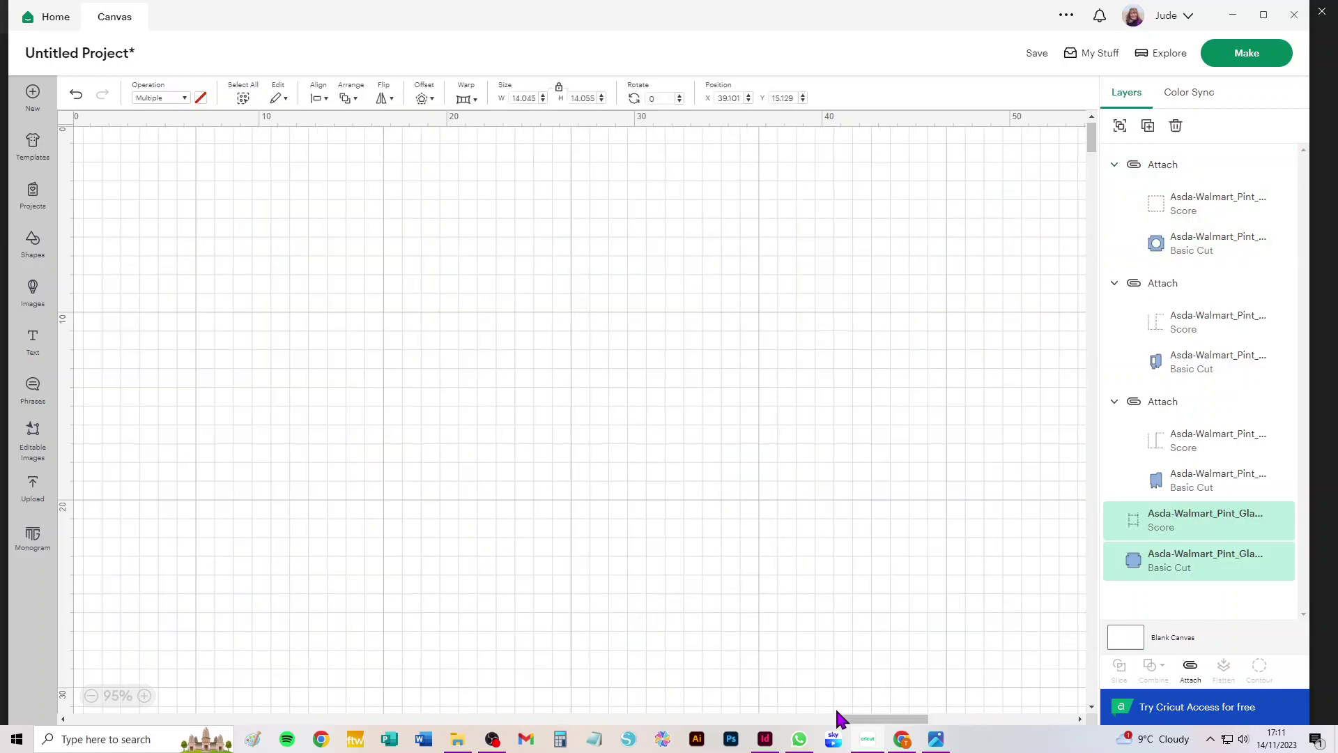
{"action": "left_click", "coordinate": [817, 685]}
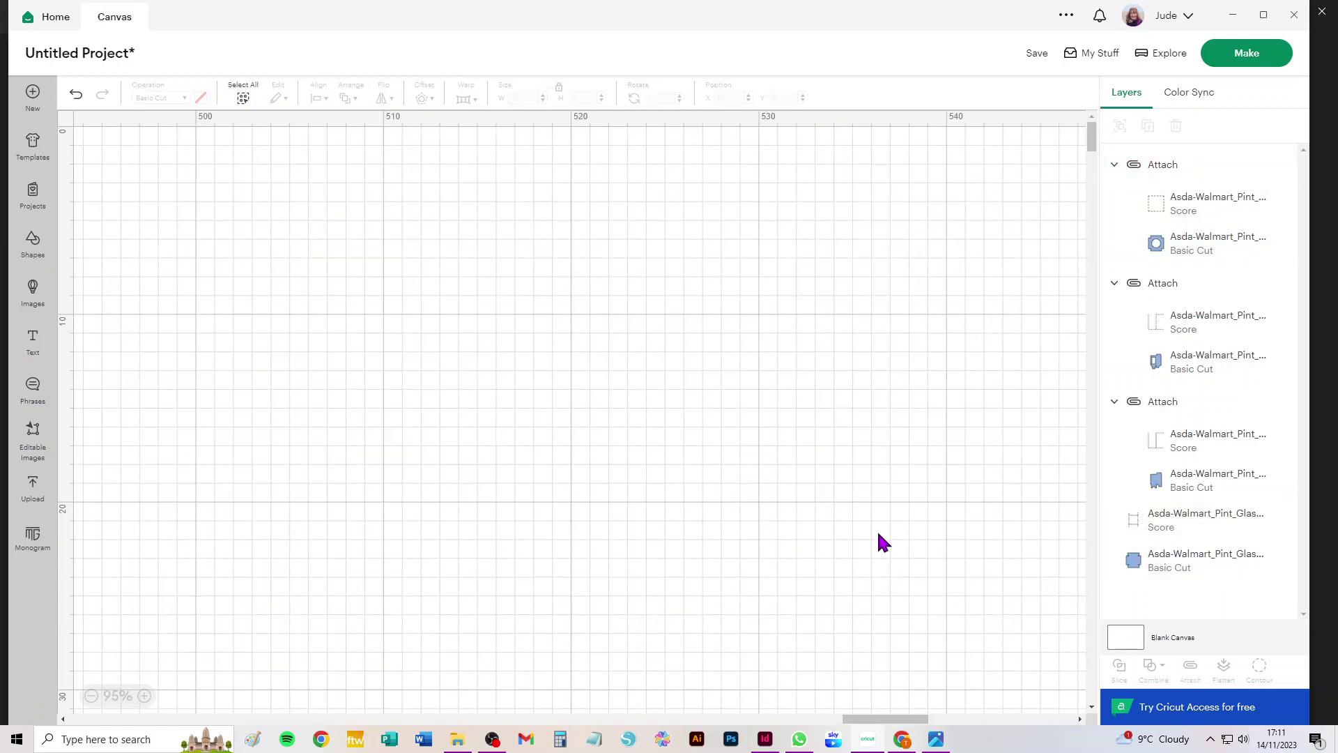
{"action": "left_click_drag", "start_coordinate": [904, 726], "coordinate": [45, 717]}
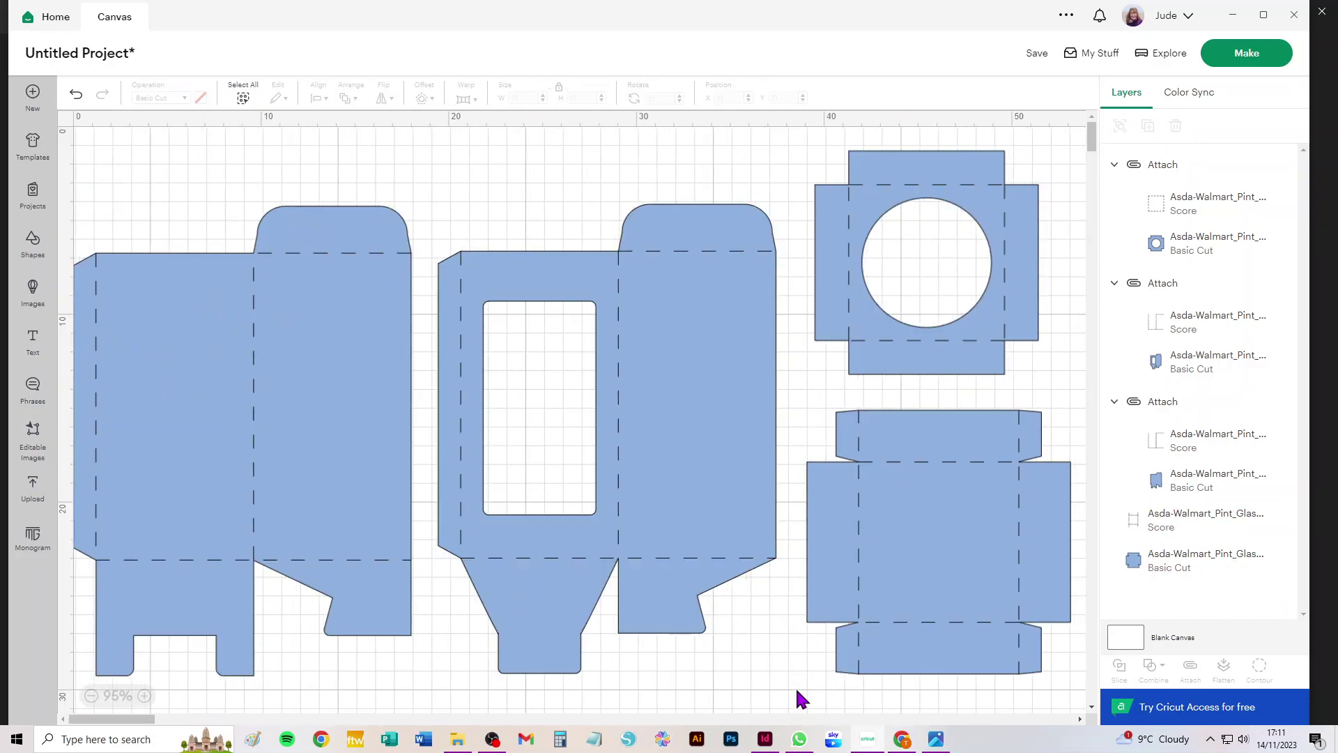
{"action": "left_click_drag", "start_coordinate": [797, 697], "coordinate": [960, 585]}
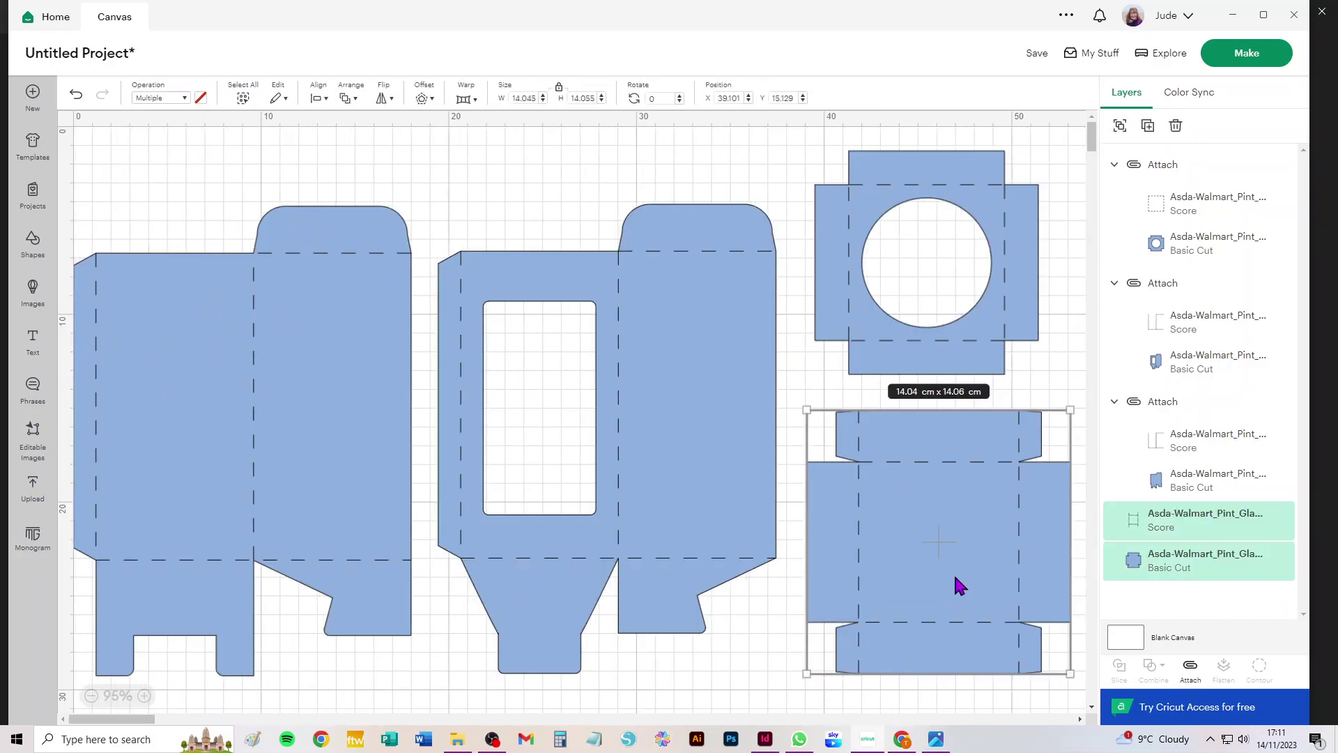
Attach the square piece's score lines and lay the project out on A4 (21 cm x 29.7 cm) mats.
{"action": "left_click", "coordinate": [1189, 667]}
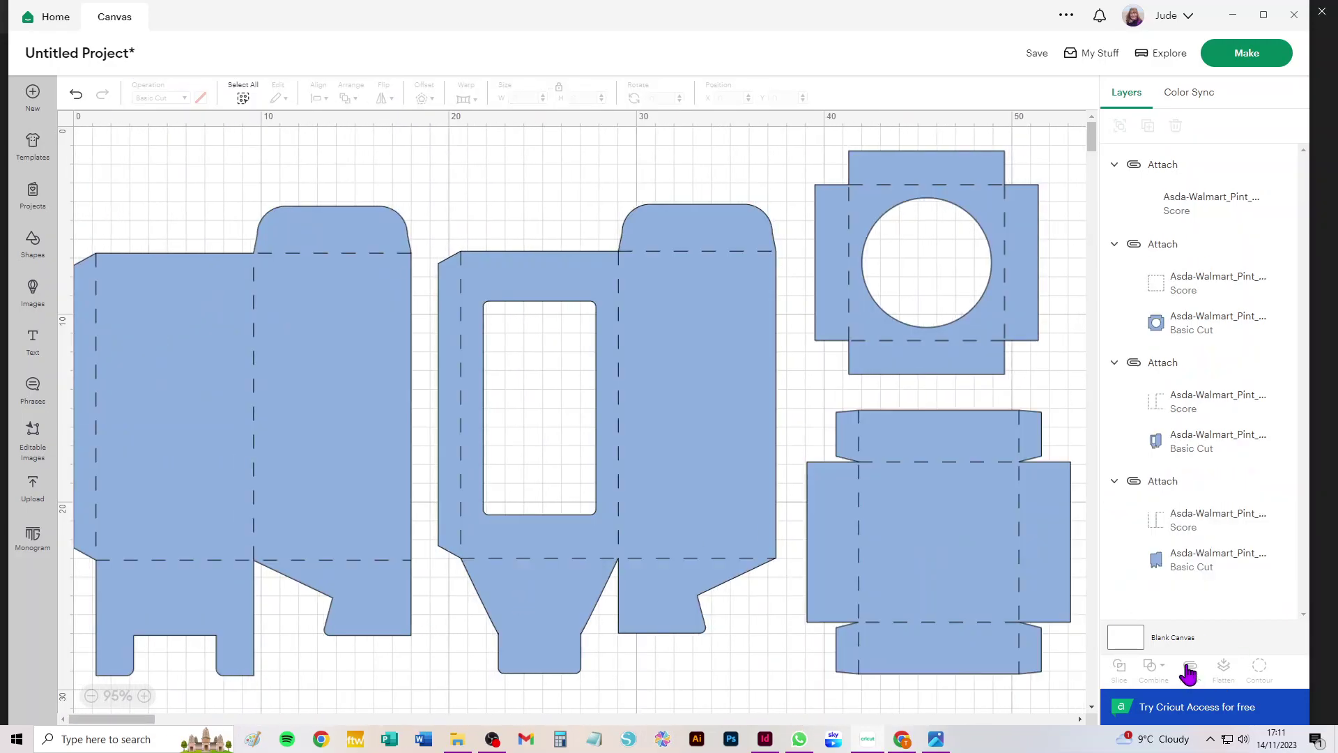
{"action": "left_click", "coordinate": [1247, 53]}
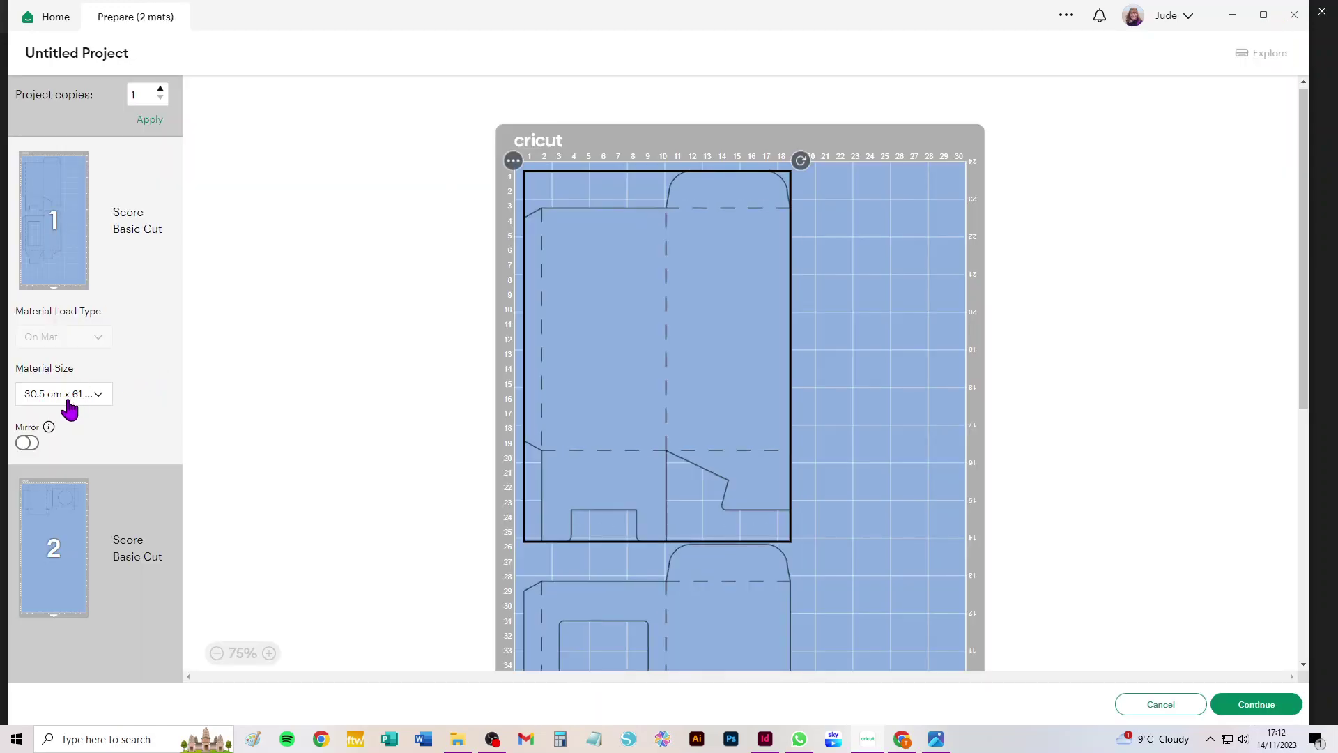
{"action": "left_click", "coordinate": [69, 394]}
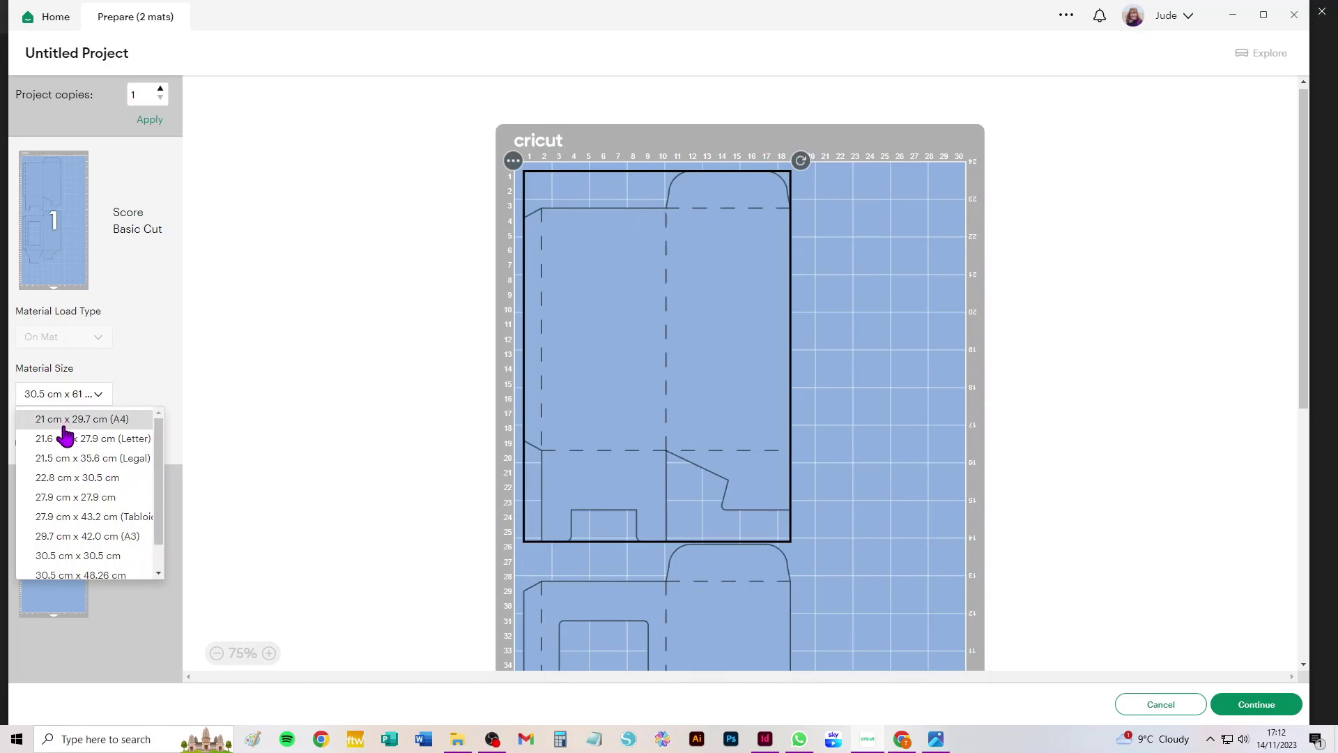
{"action": "left_click", "coordinate": [60, 417]}
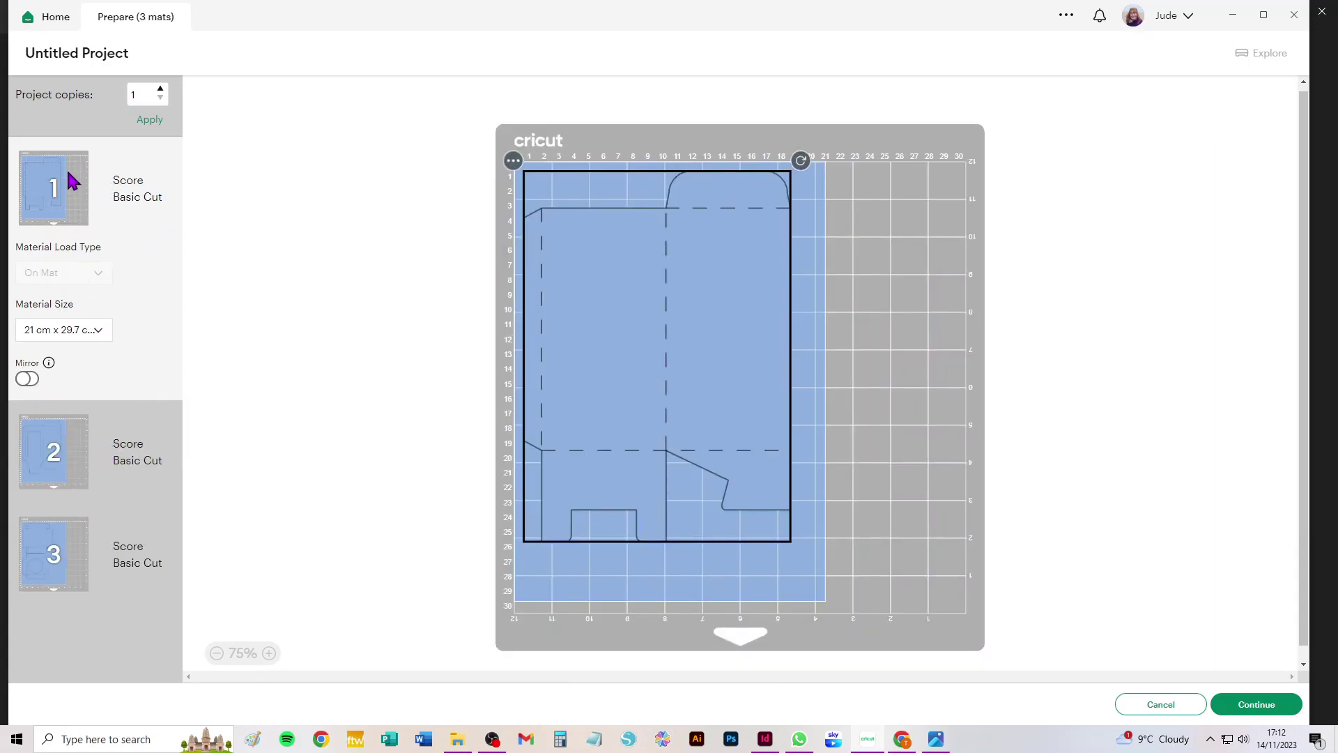
Review the layouts of mats 2 and 3, then return to the canvas.
{"action": "left_click", "coordinate": [37, 445]}
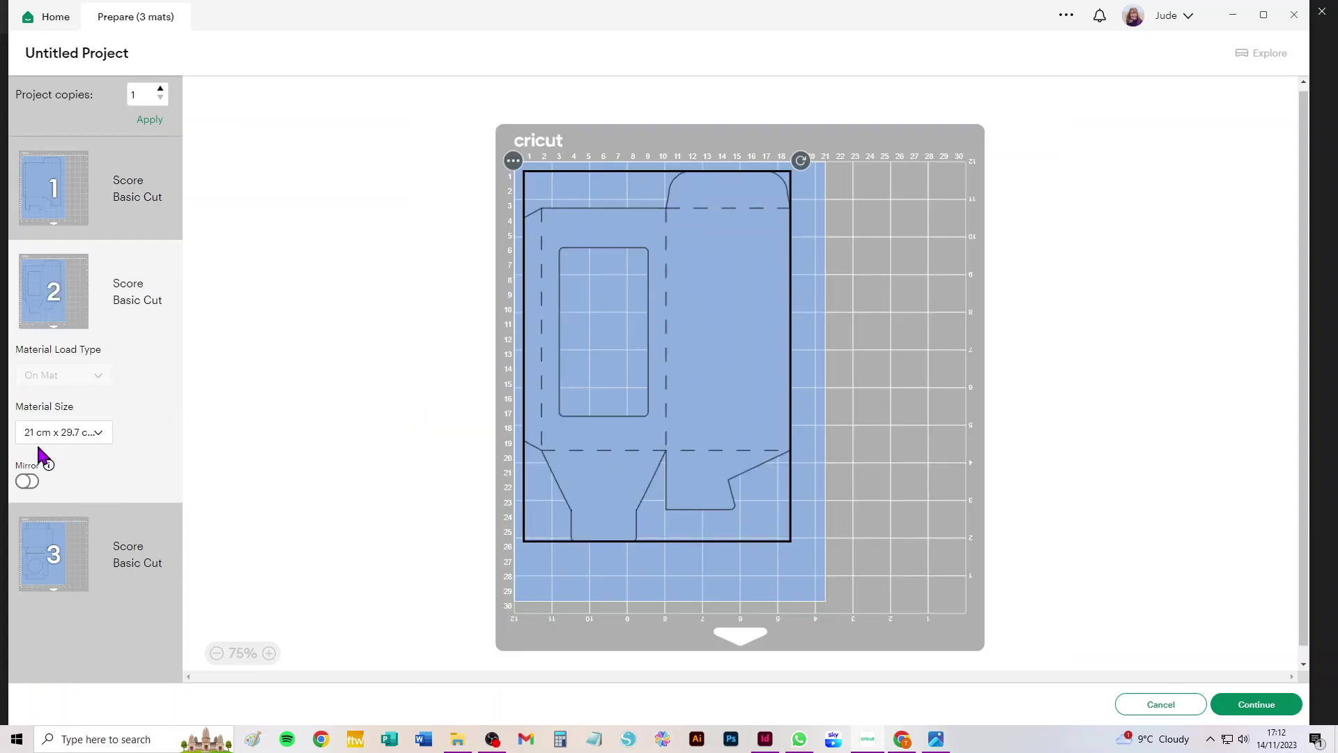
{"action": "left_click", "coordinate": [55, 549]}
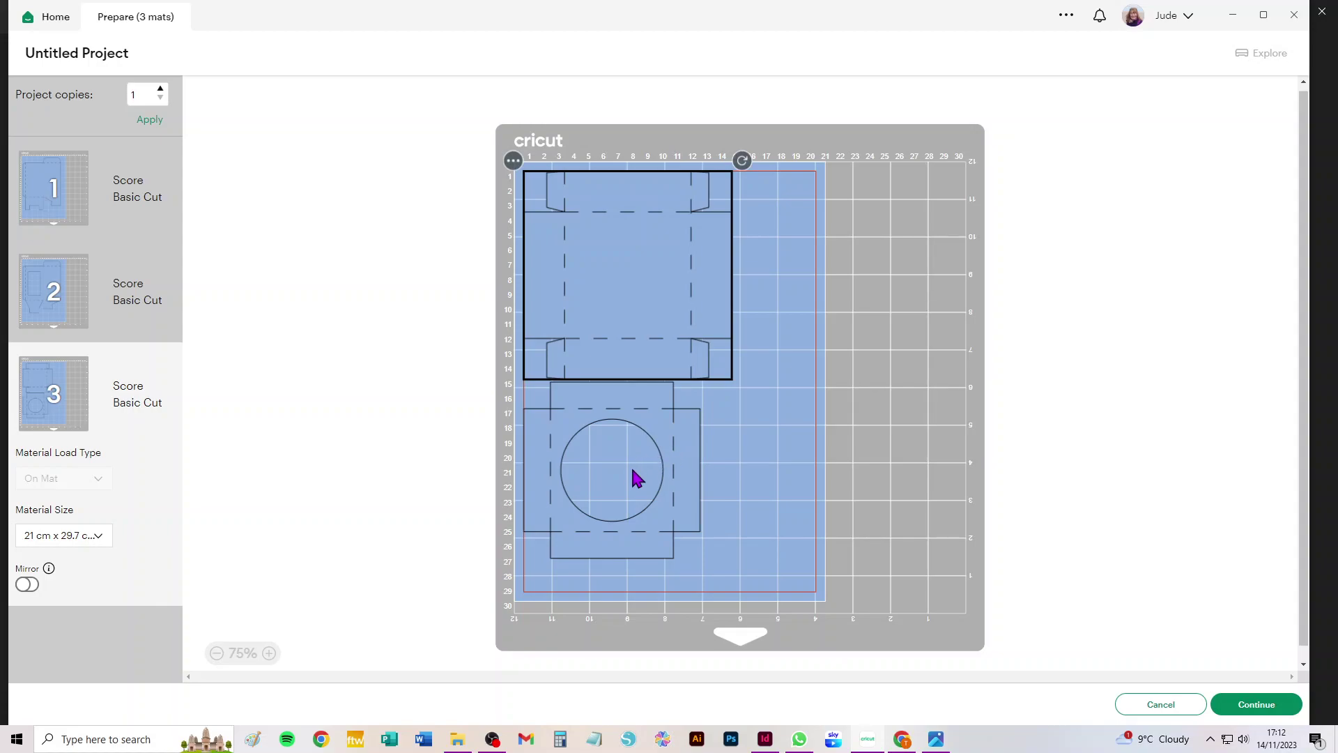
{"action": "left_click", "coordinate": [1176, 710]}
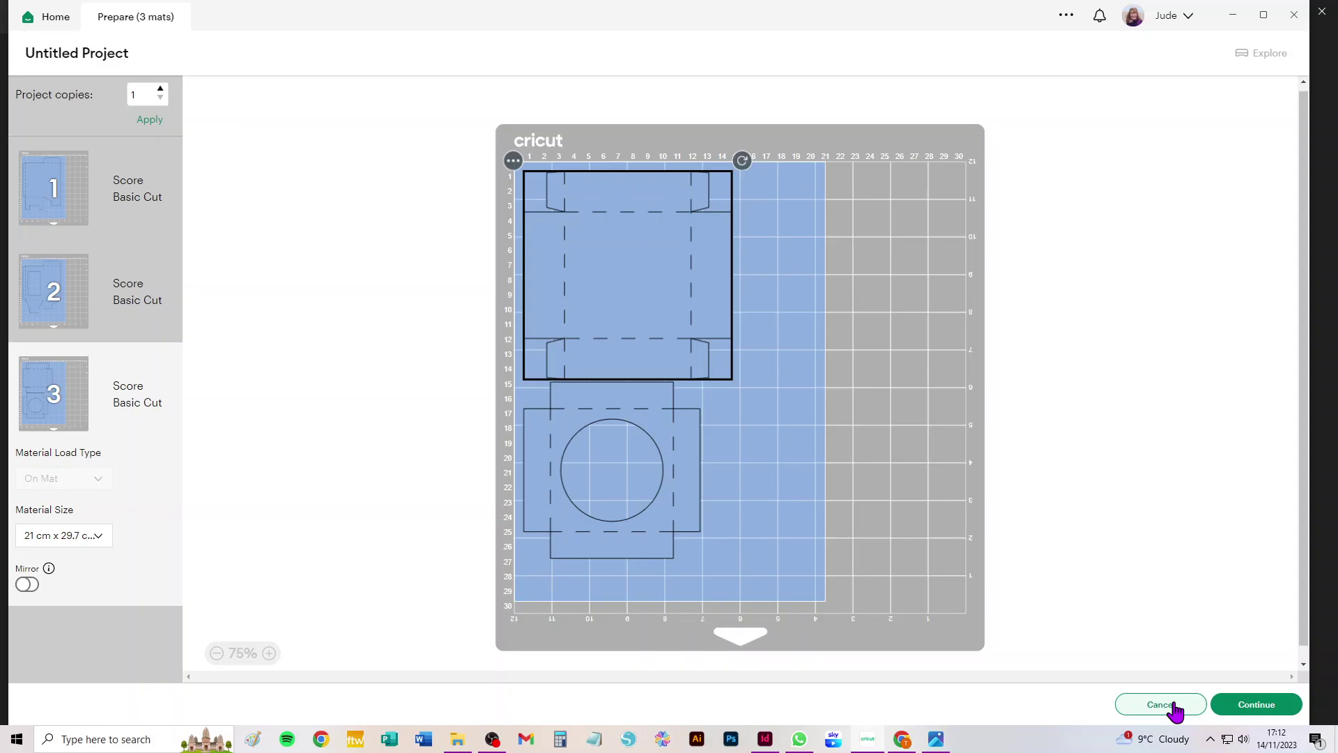